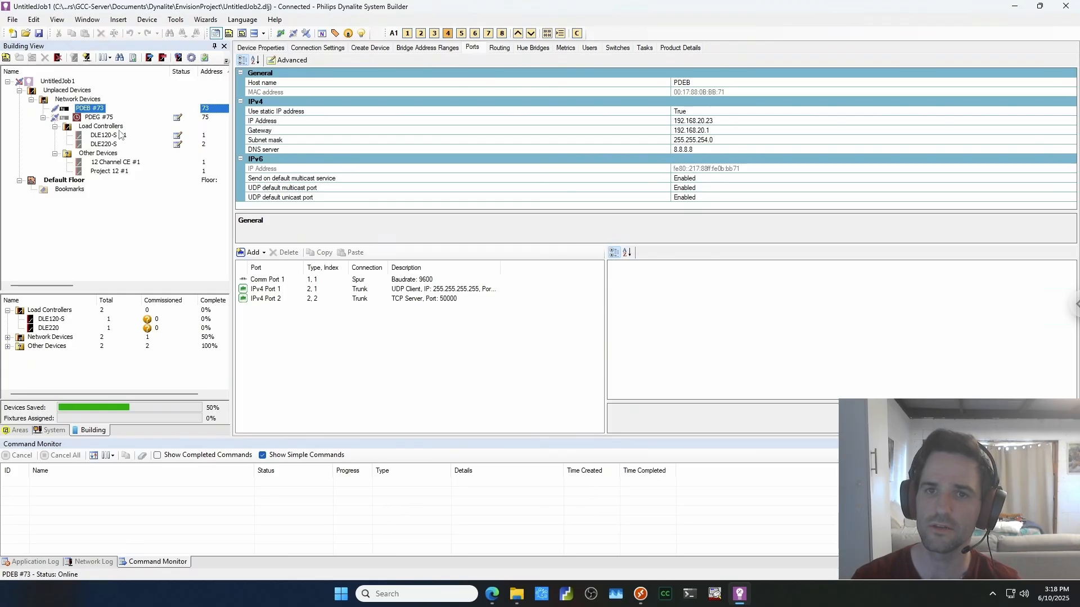
- Switch to Microsoft Edge and read through the article on integrating Dynalite with Home Assistant down to its Network Device section
click(492, 594)
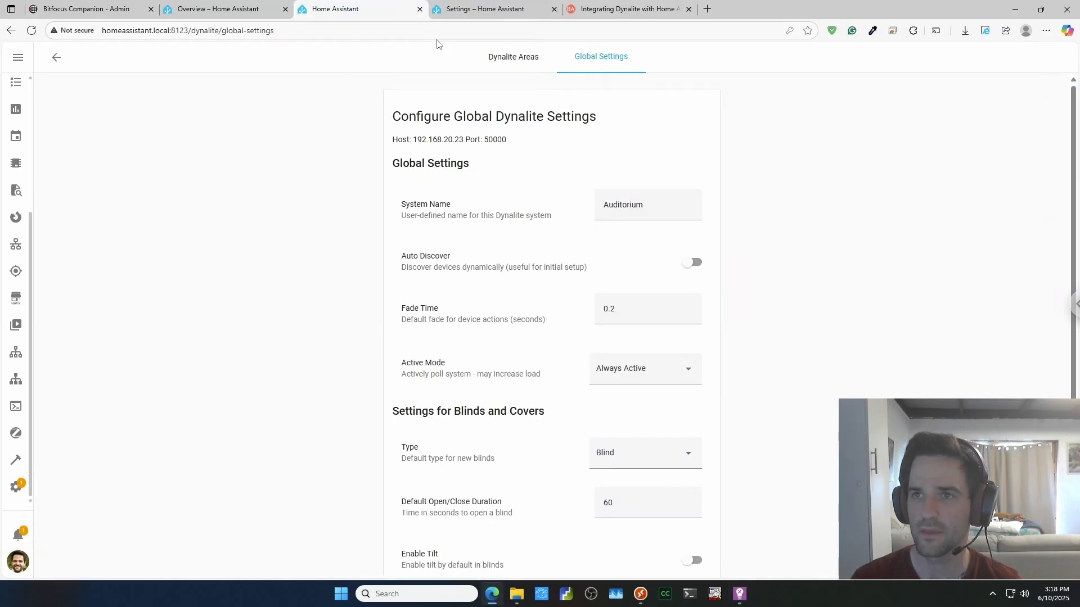
click(624, 9)
scroll(360, 308, down, 5)
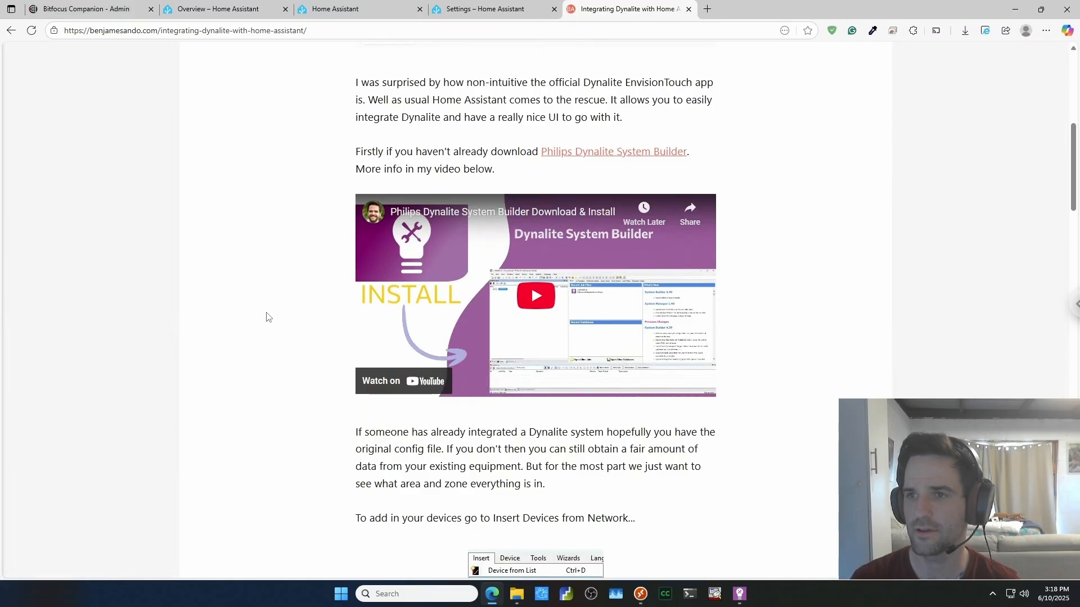
scroll(269, 316, down, 9)
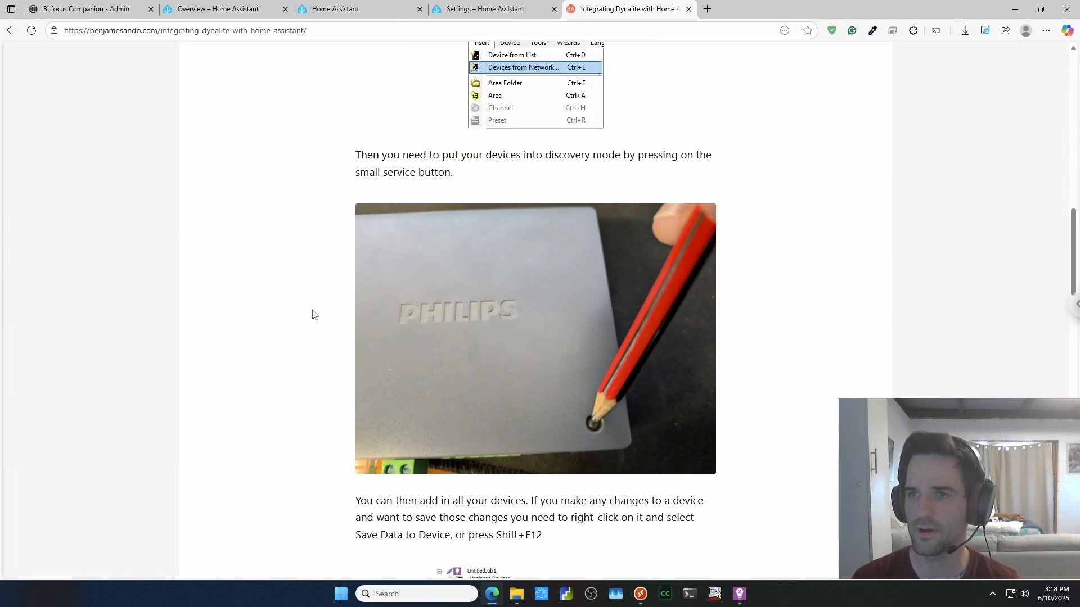
scroll(324, 330, up, 6)
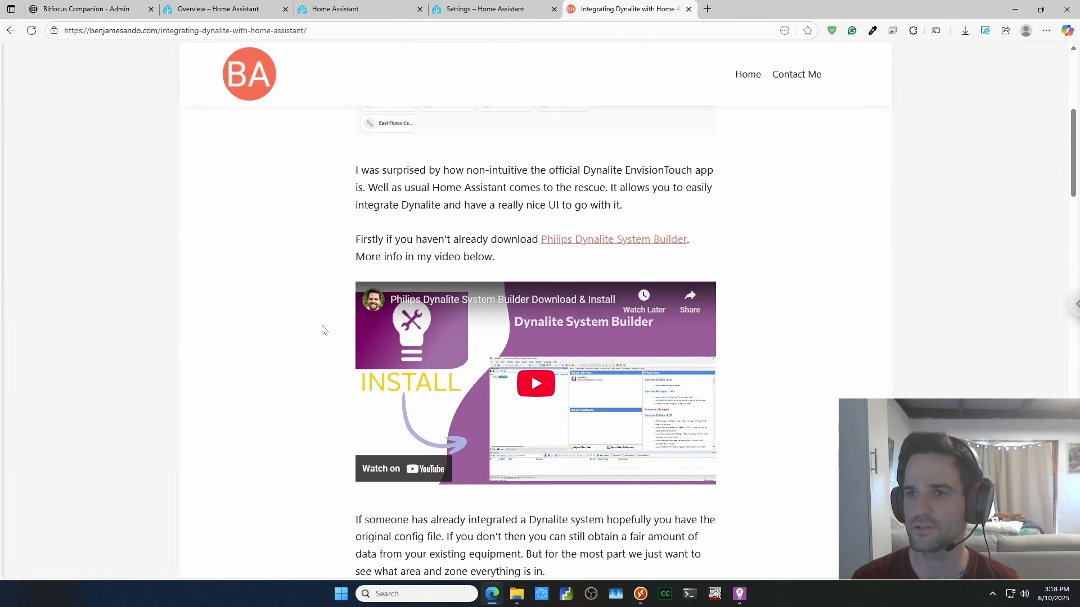
scroll(324, 330, up, 4)
scroll(349, 345, up, 4)
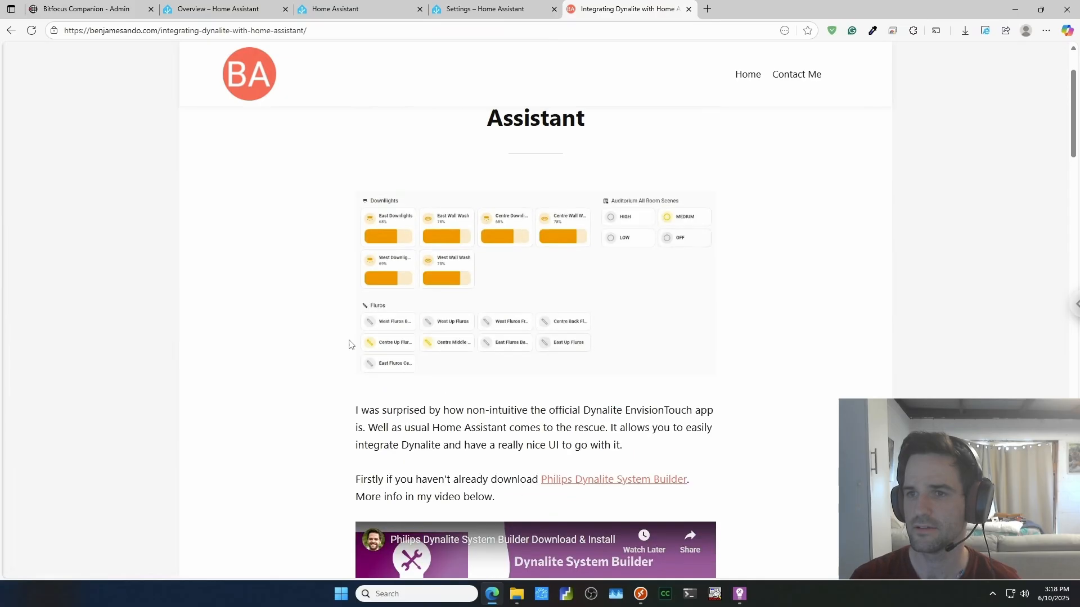
scroll(340, 337, down, 18)
scroll(341, 338, down, 6)
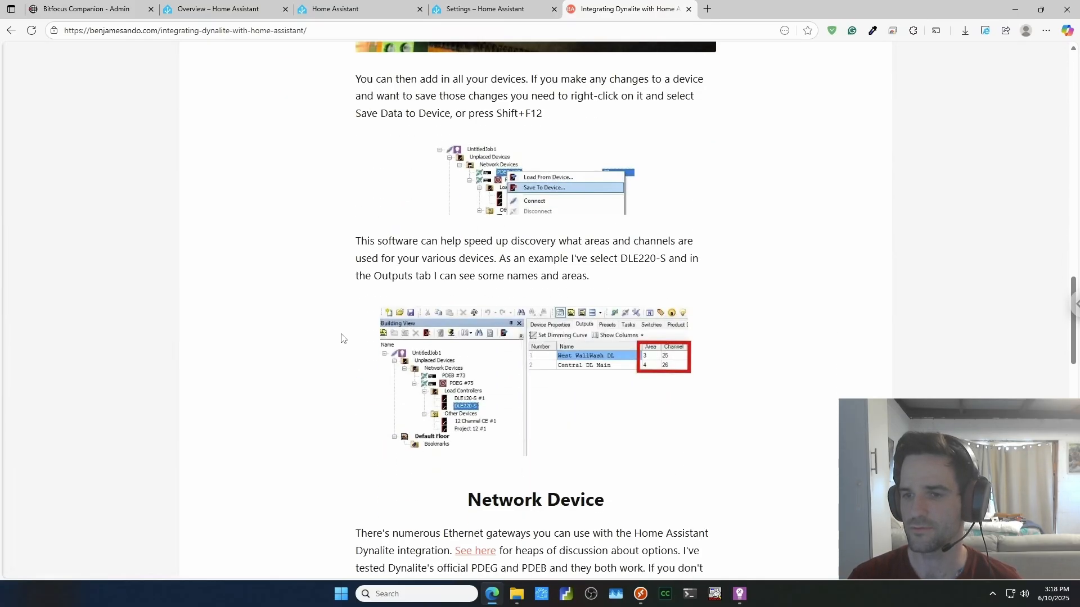
- Open the article's linked gateway discussion in the Home Assistant community and look through its replies for Ethernet gateway options
middle_click(476, 360)
click(722, 13)
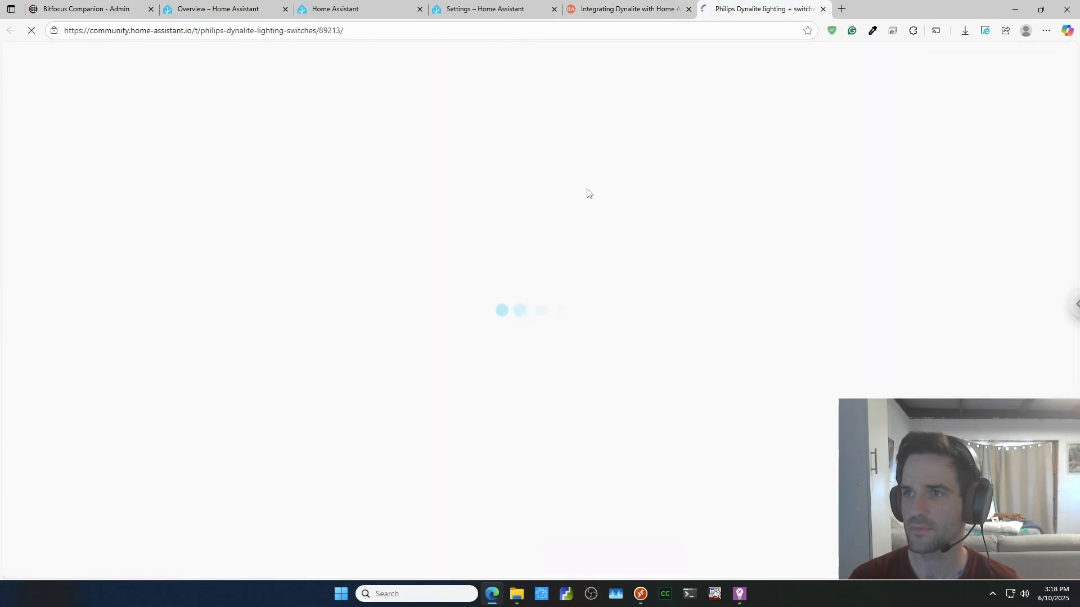
scroll(515, 323, down, 10)
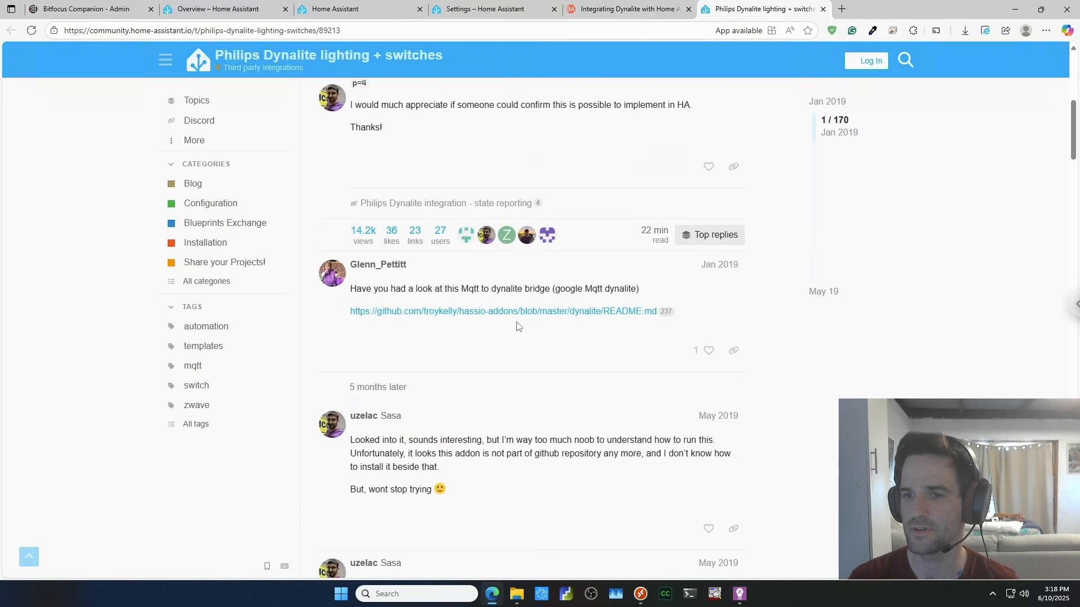
scroll(451, 251, down, 5)
scroll(452, 251, down, 15)
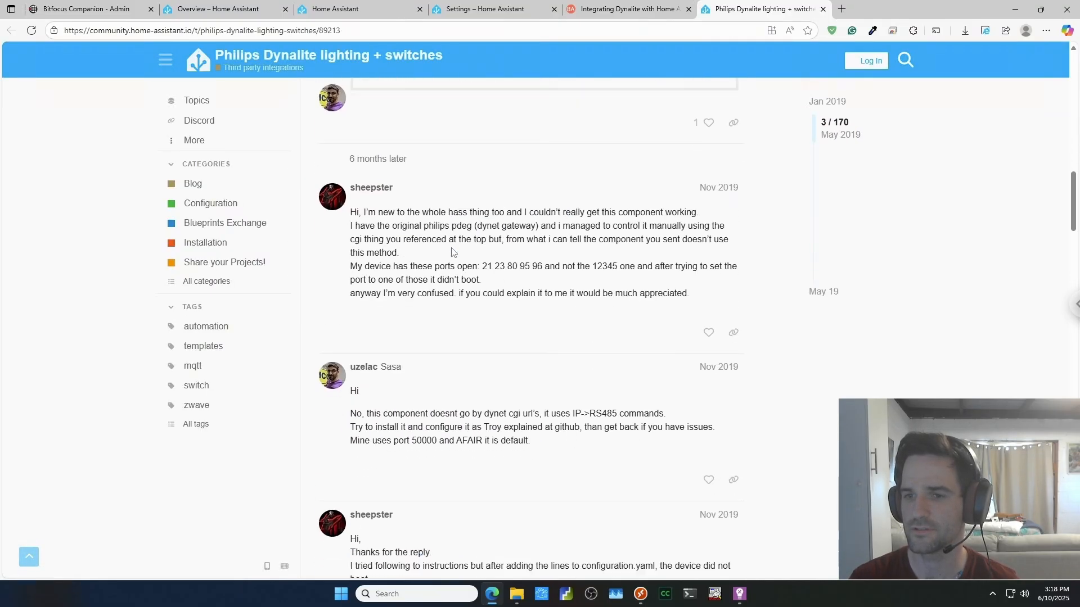
scroll(452, 252, down, 15)
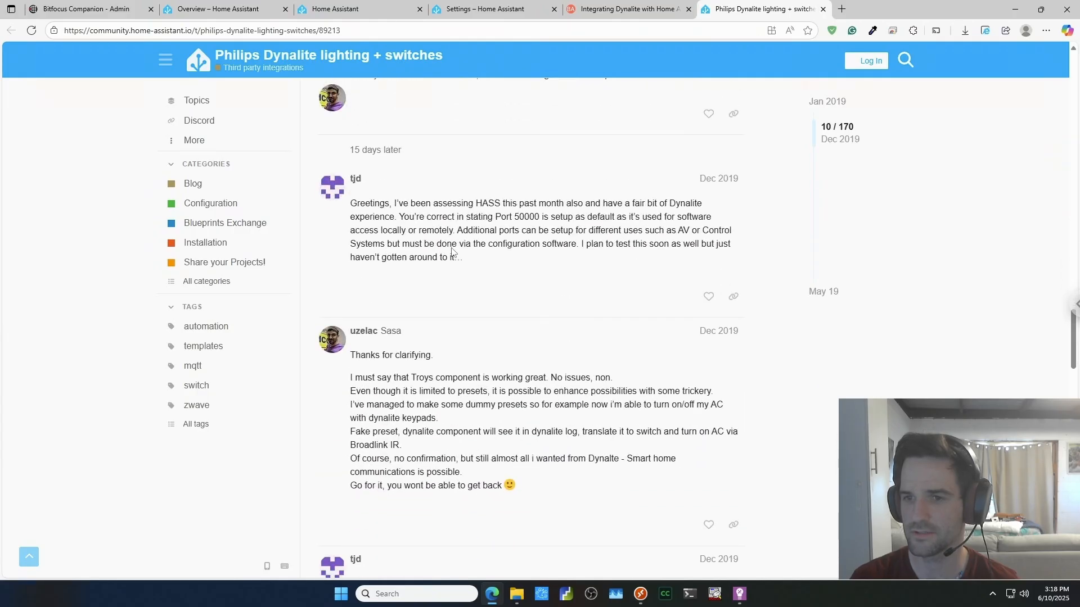
scroll(453, 279, down, 15)
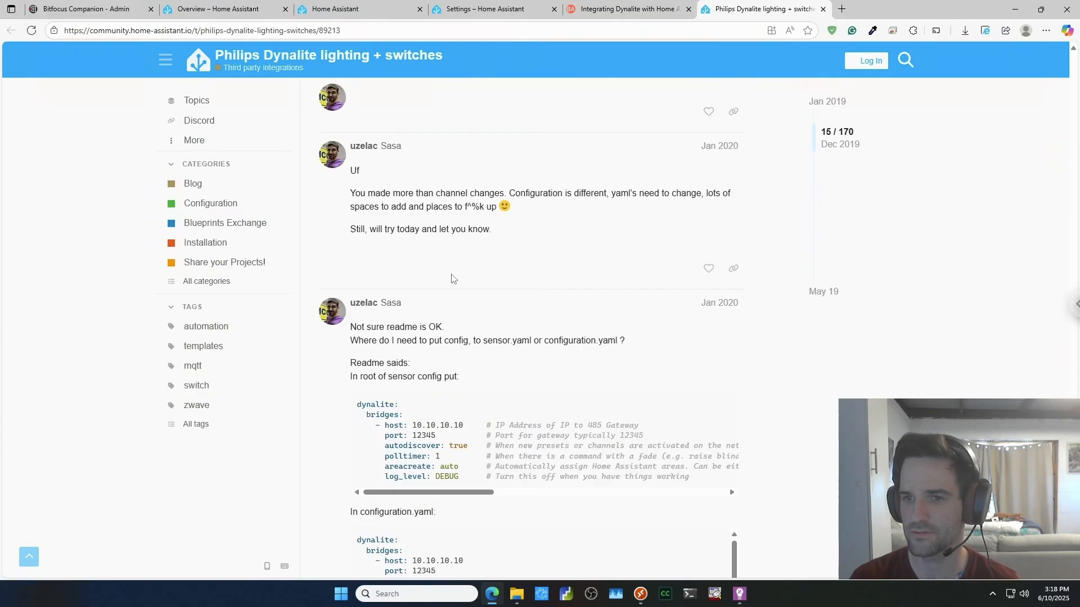
scroll(327, 336, down, 15)
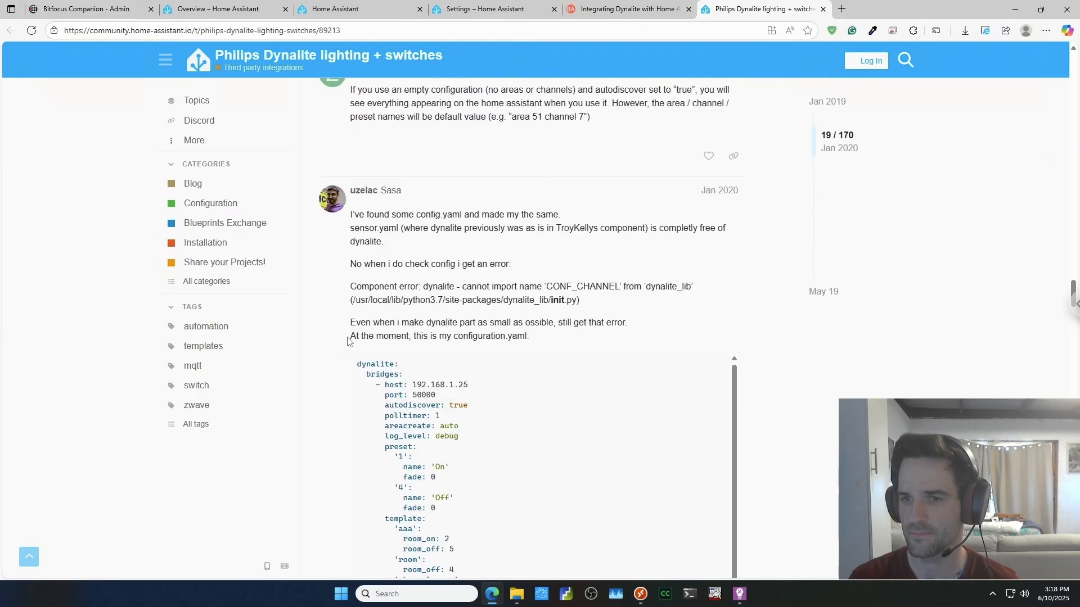
- Open the AliExpress listing for the USR-DR302 RS485-to-Ethernet converter, dismiss the sign-in prompt and view the product photos
click(506, 200)
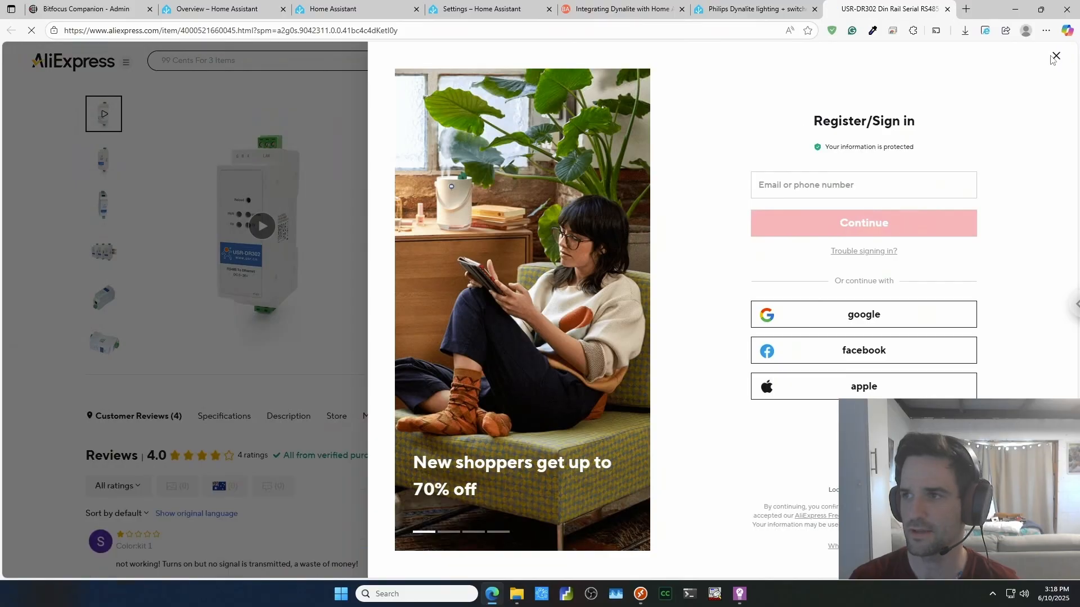
click(1055, 57)
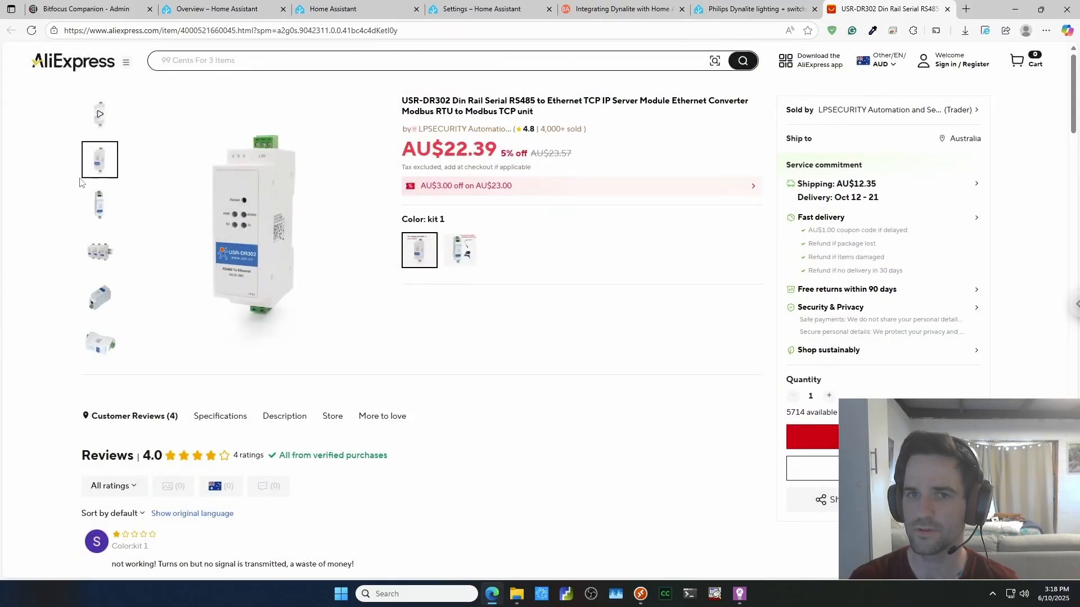
click(305, 56)
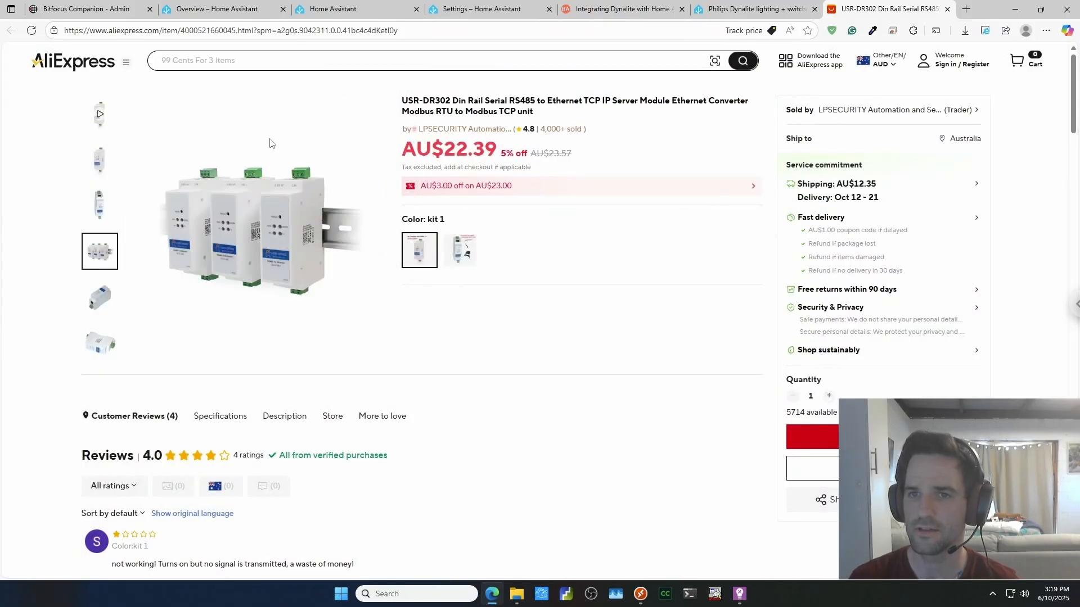
mouse_move(102, 301)
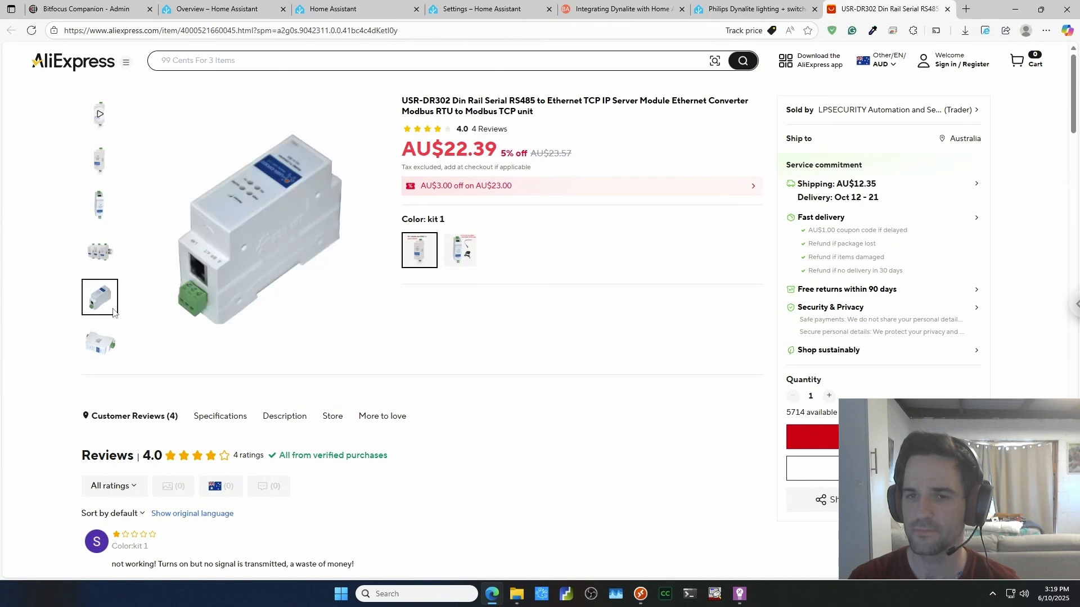
mouse_move(96, 349)
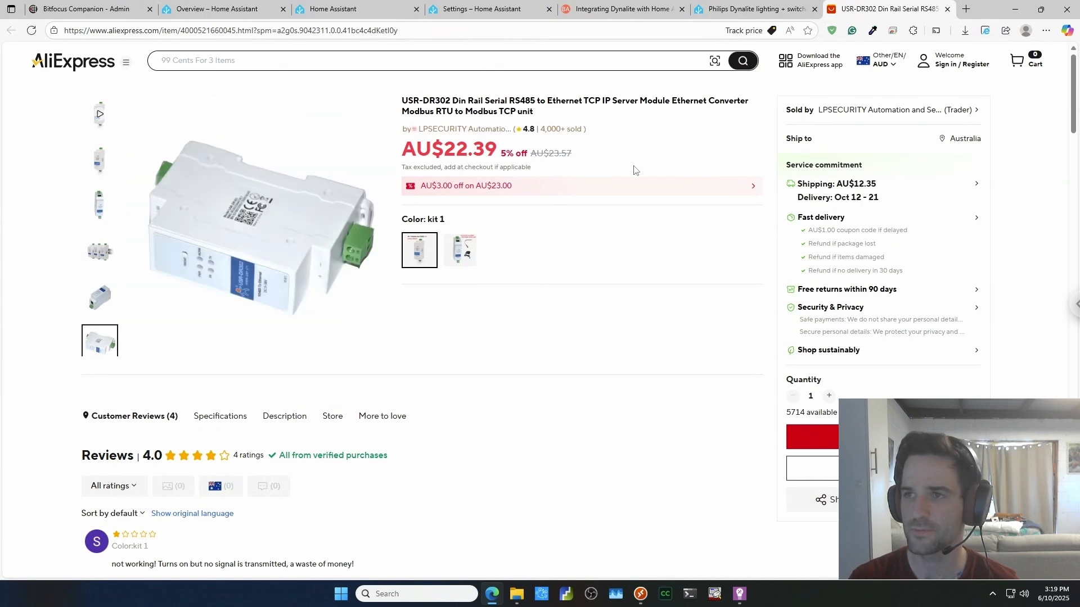
- Search the web for "pdeb dyanlite", view the Lightmoves page for the Philips Dynalite Envision Gateway (PDEG), and return to the forum thread
click(966, 10)
text(pdeb)
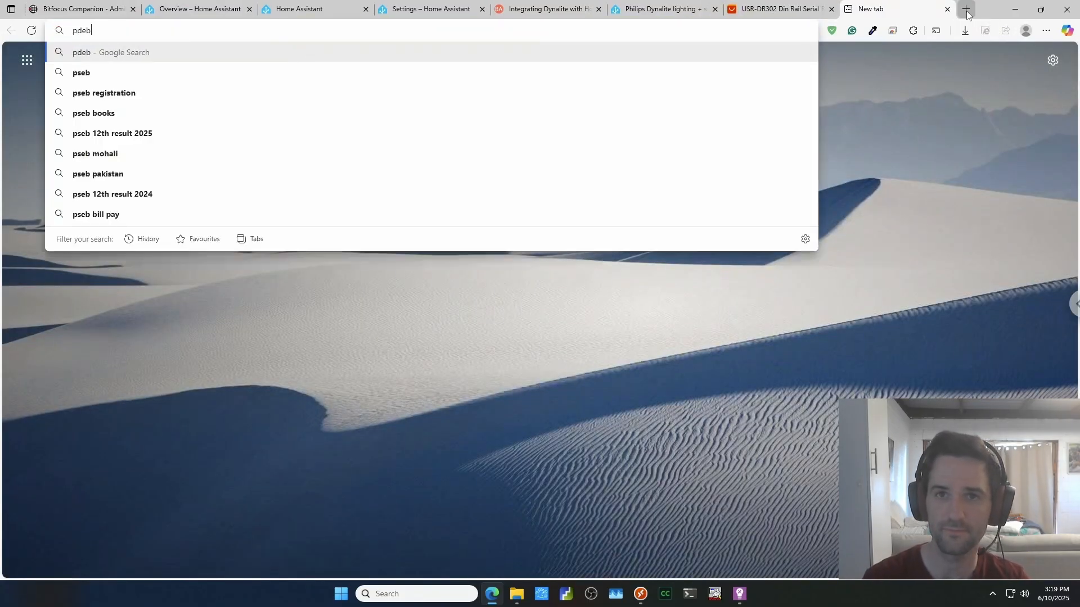
text( dyanlite)
key(Return)
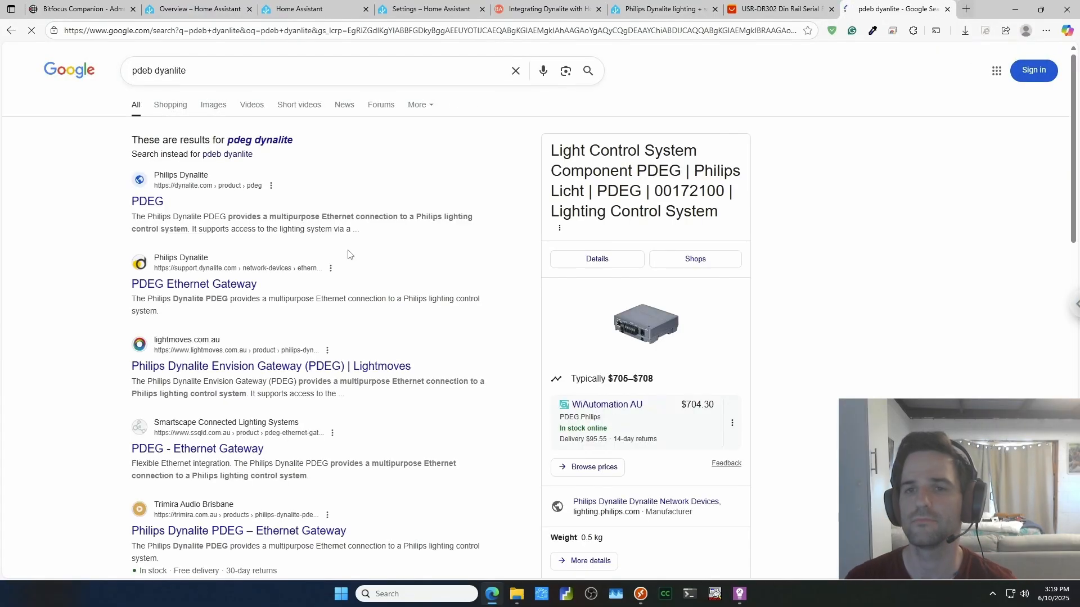
middle_click(197, 367)
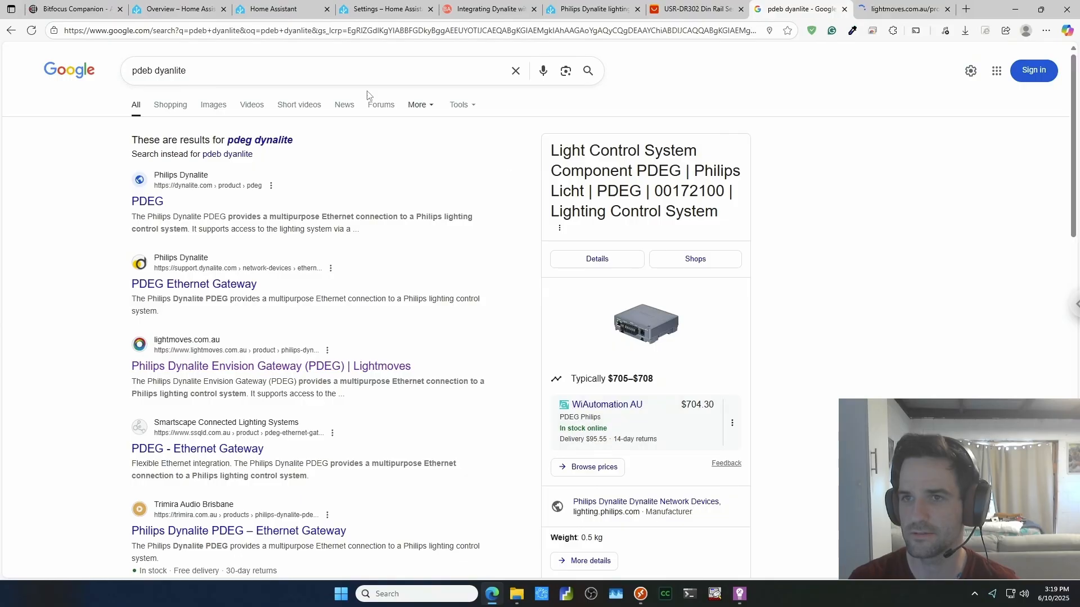
click(886, 9)
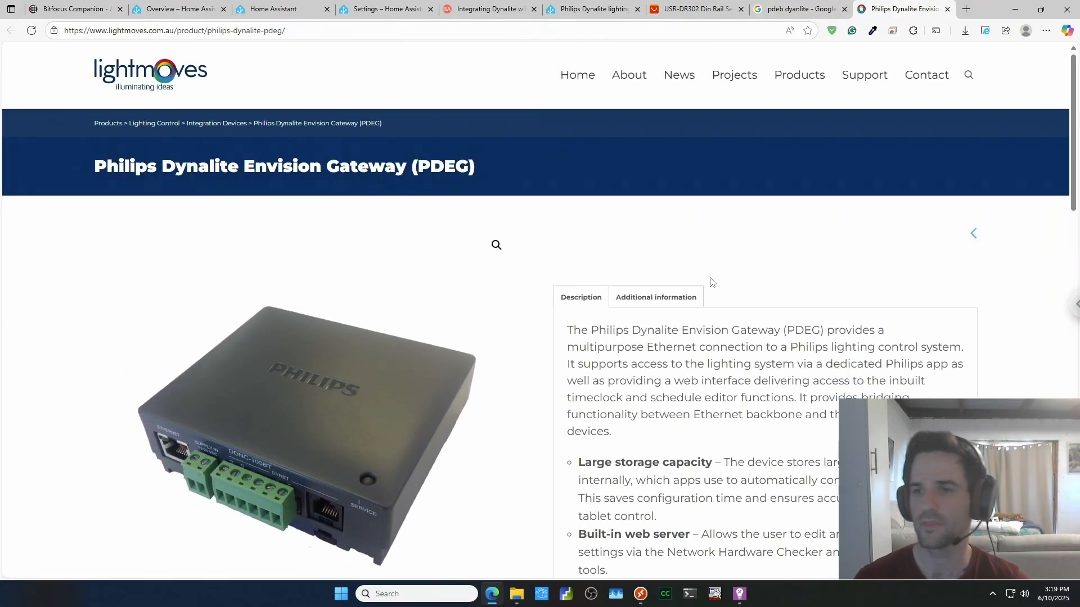
click(568, 9)
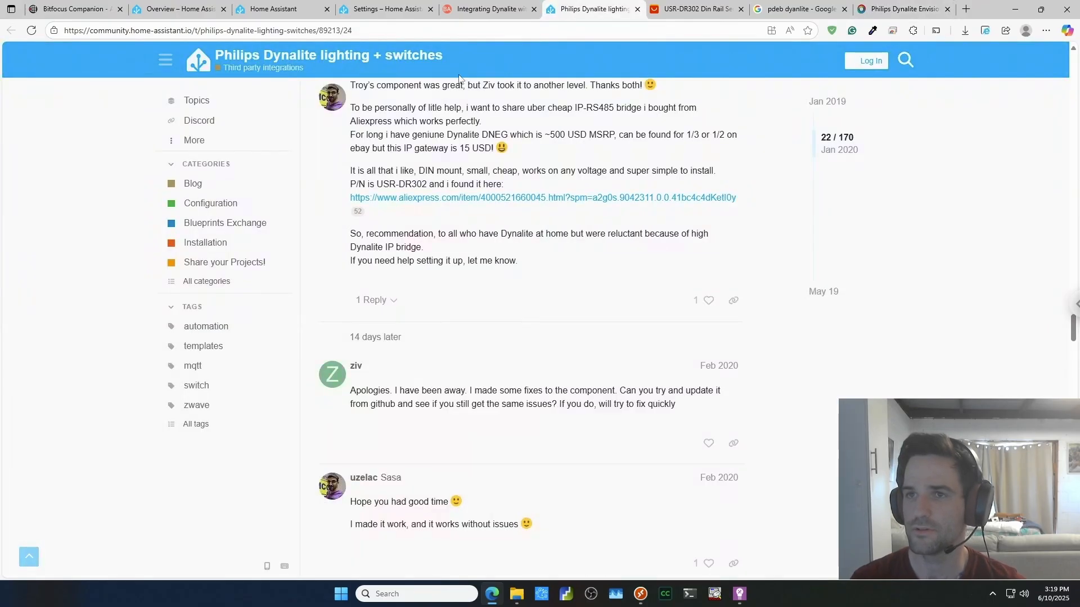
- Switch to System Builder, check the machine connection's TCP configuration and accept it without reconnecting
click(739, 594)
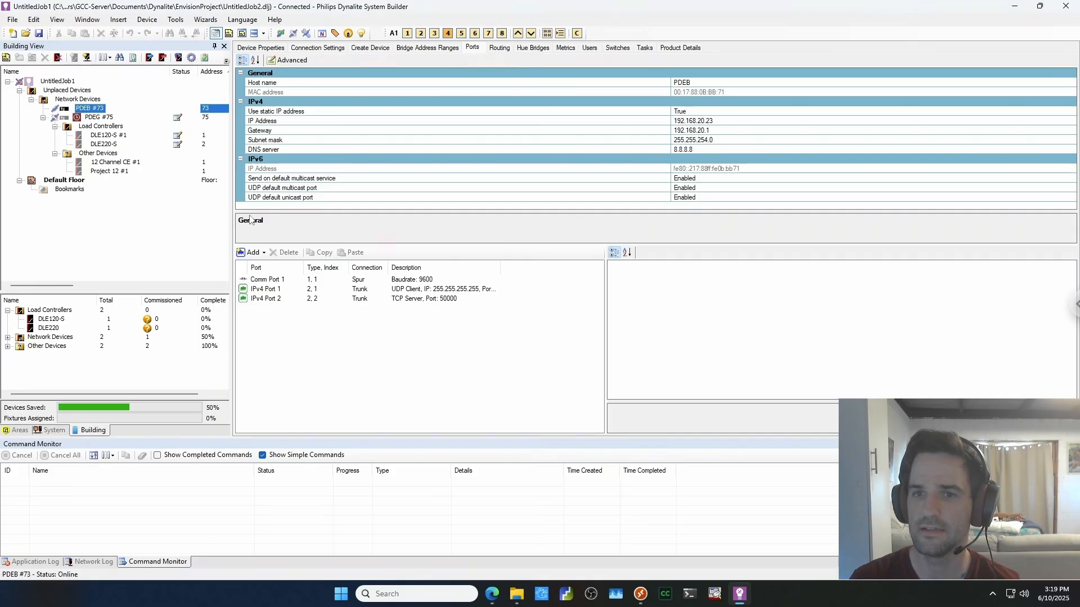
click(318, 47)
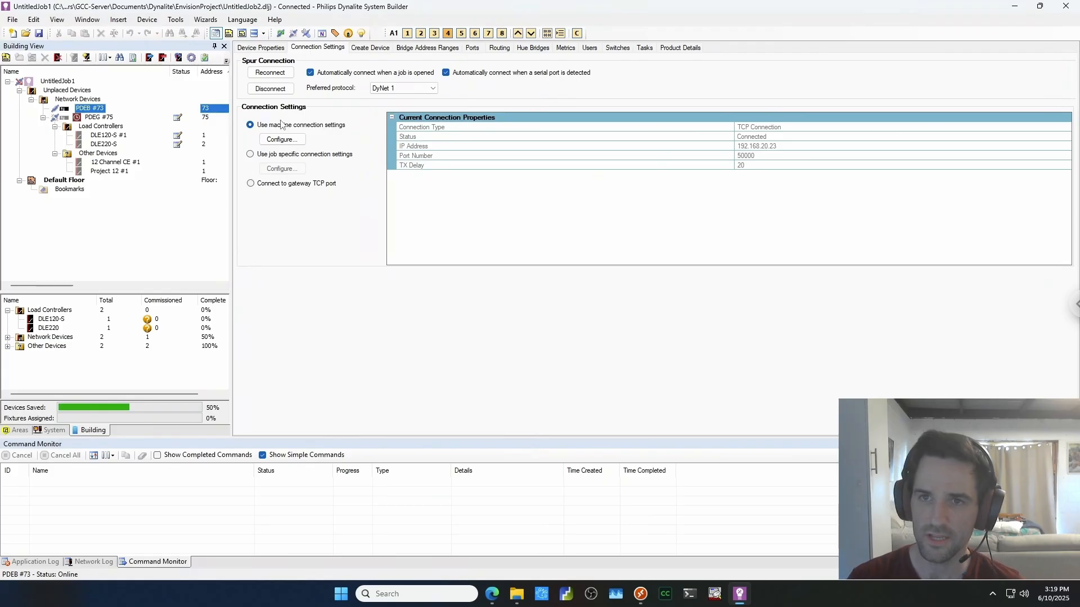
click(282, 139)
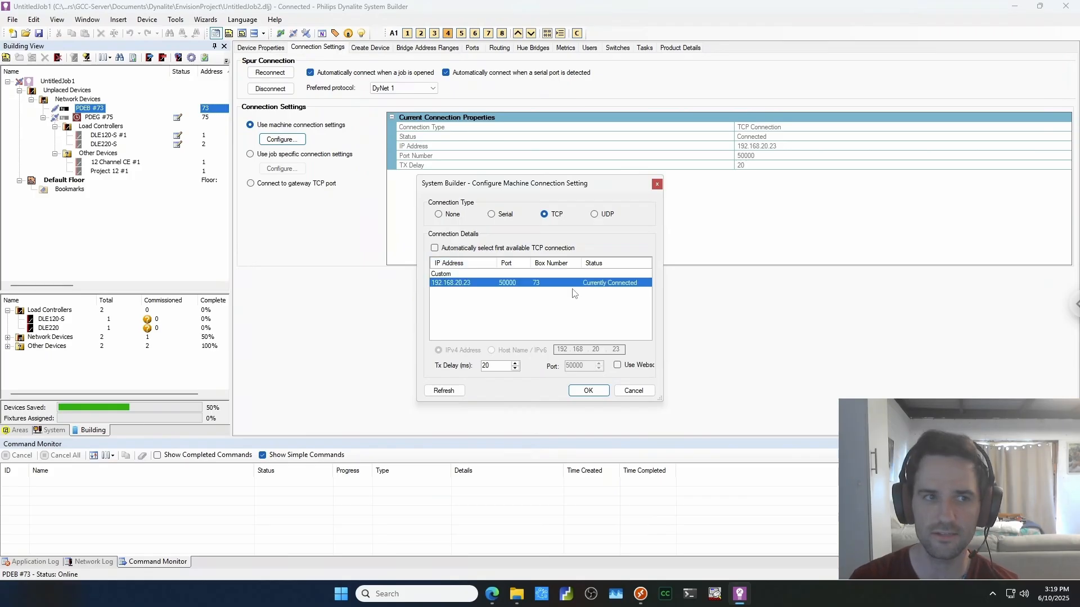
click(588, 390)
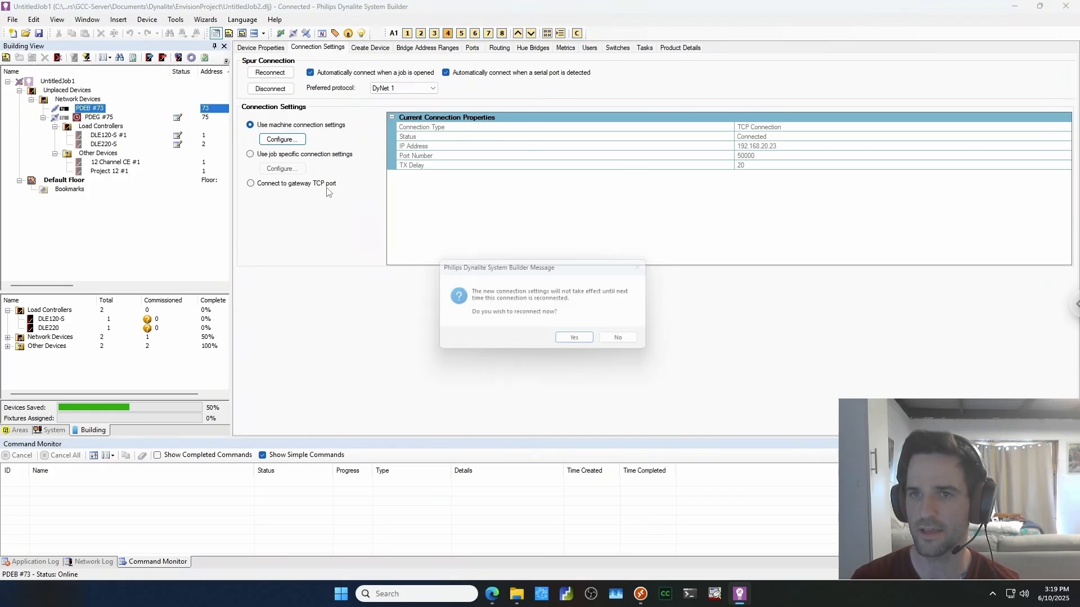
click(627, 342)
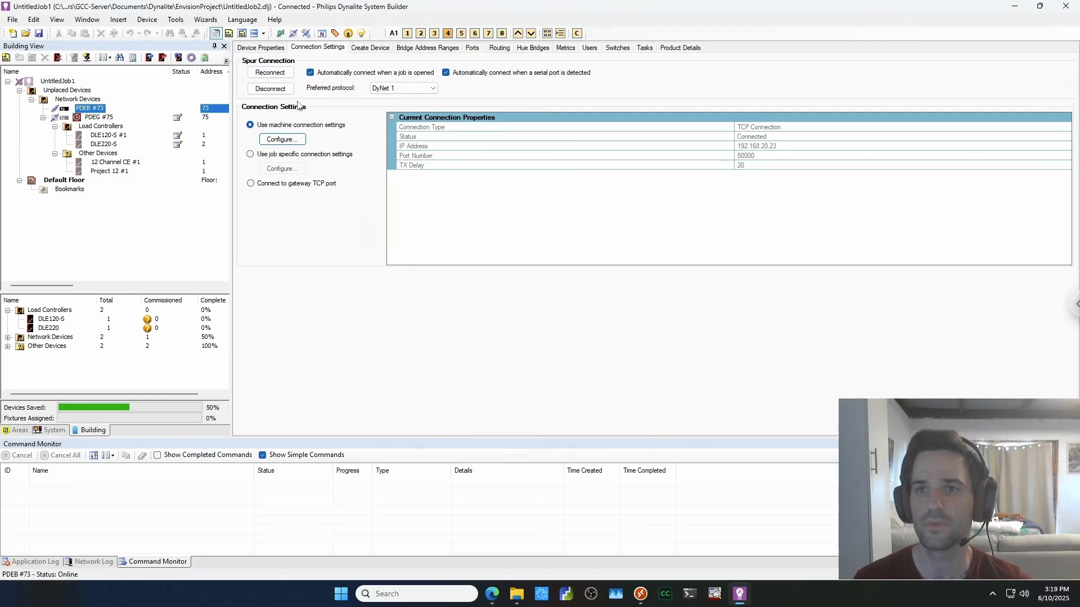
- Review the PDEB's static IPv4 address settings, followed by its routing, Hue bridge and metrics settings
click(473, 49)
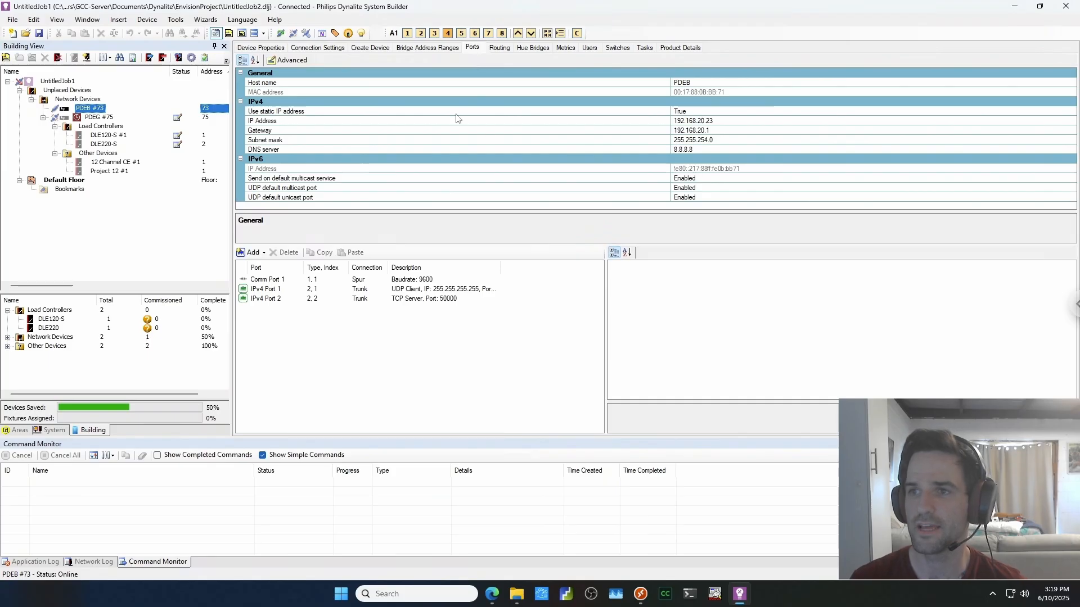
click(694, 113)
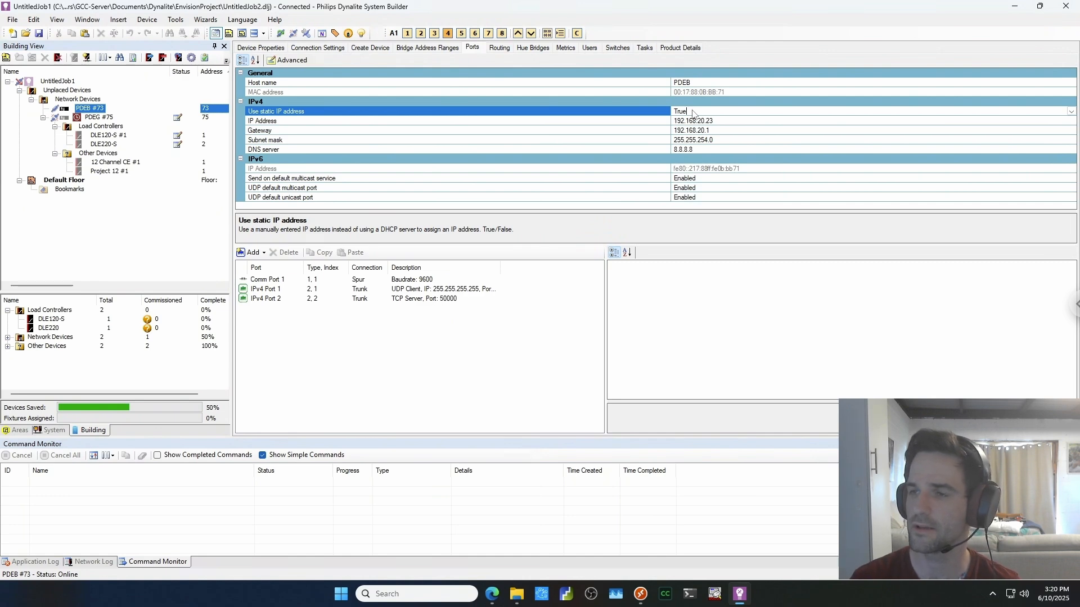
click(711, 122)
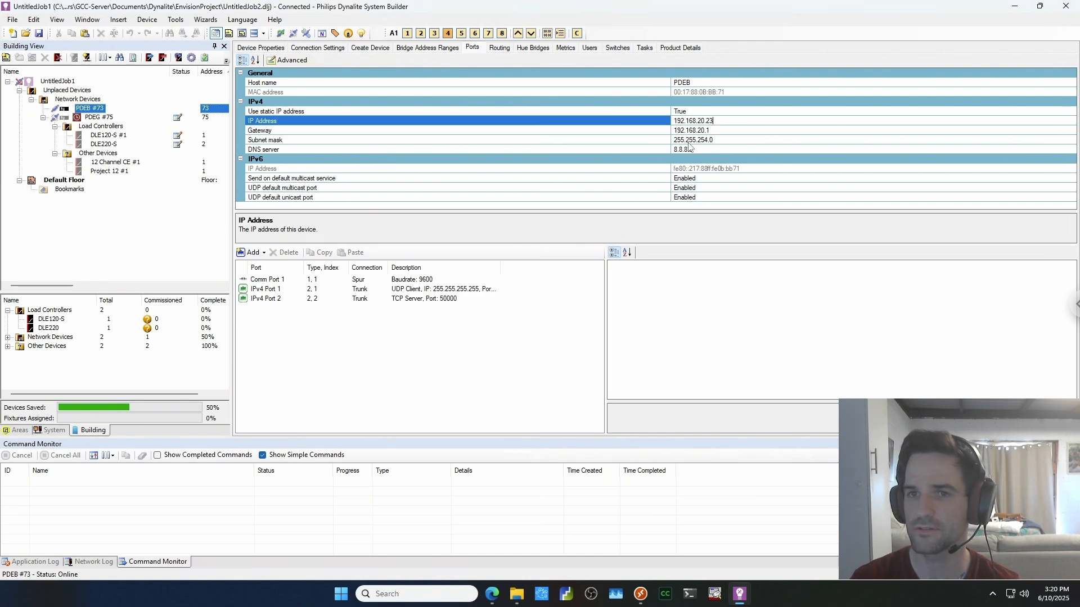
click(500, 50)
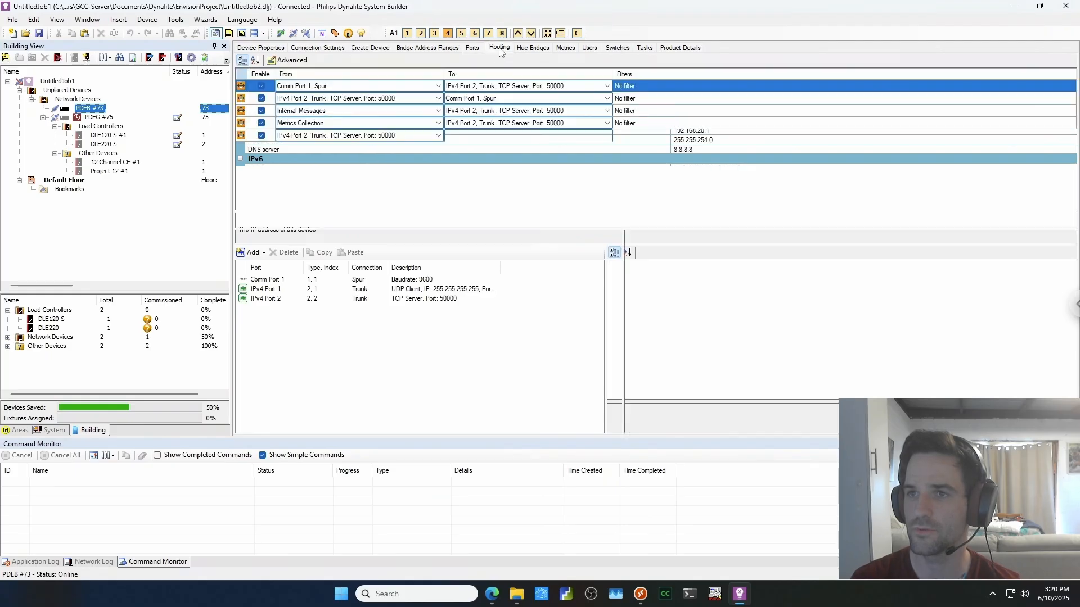
click(530, 51)
click(573, 50)
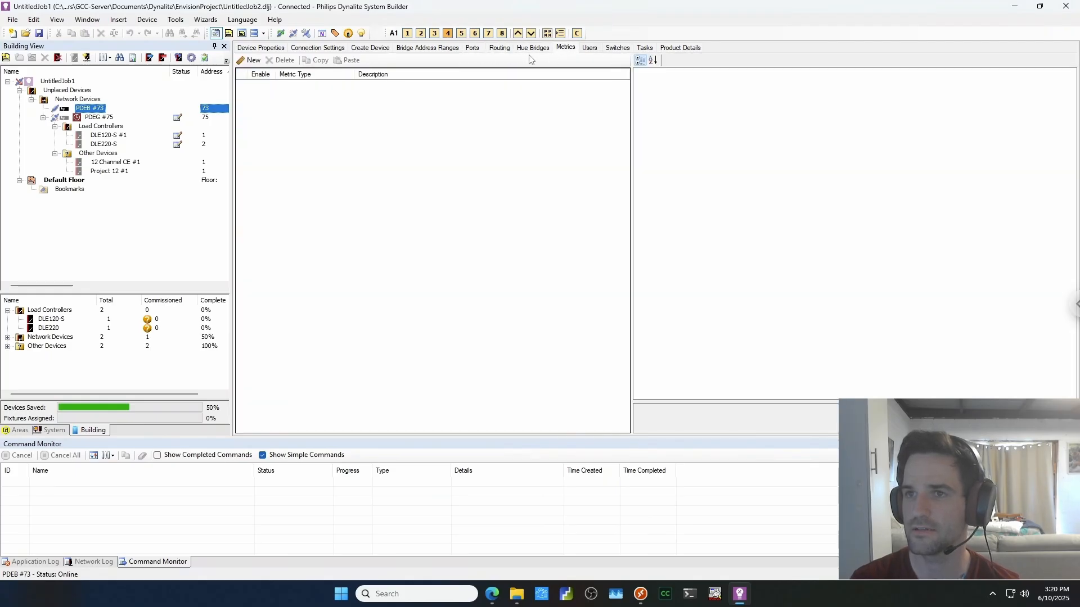
- Review the PDEB's port settings and the port type options available for Comm Port 1, leaving DyNet1 selected
click(471, 50)
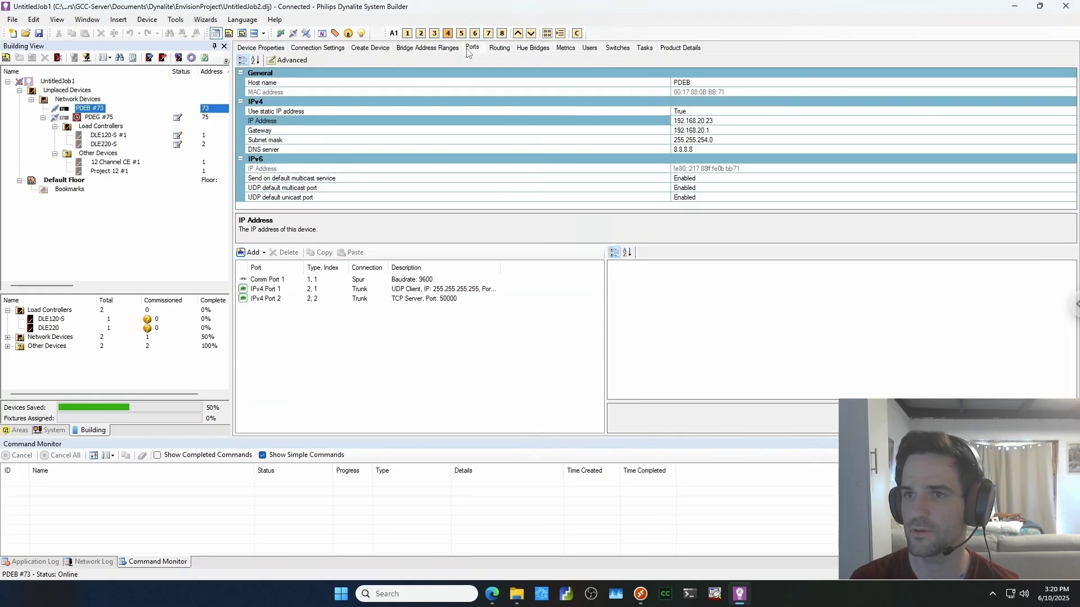
click(96, 118)
click(262, 48)
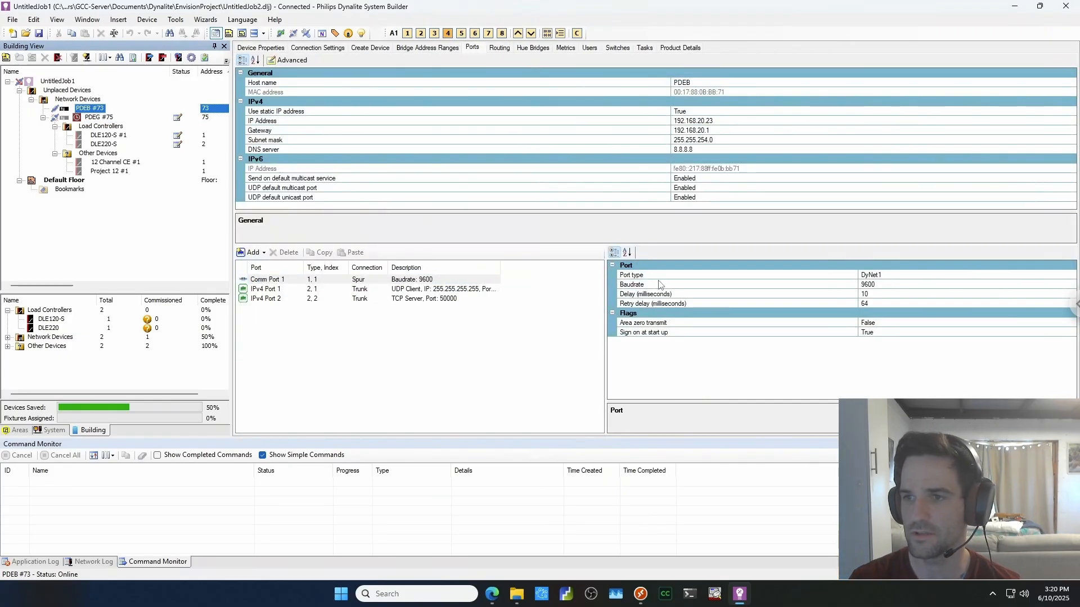
click(641, 275)
click(893, 276)
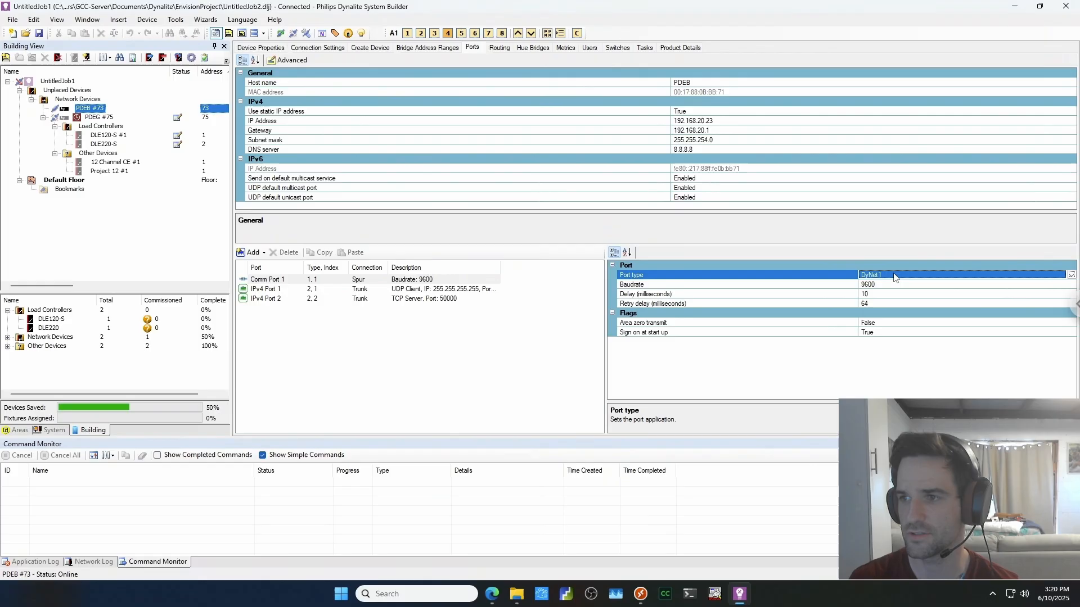
click(1071, 275)
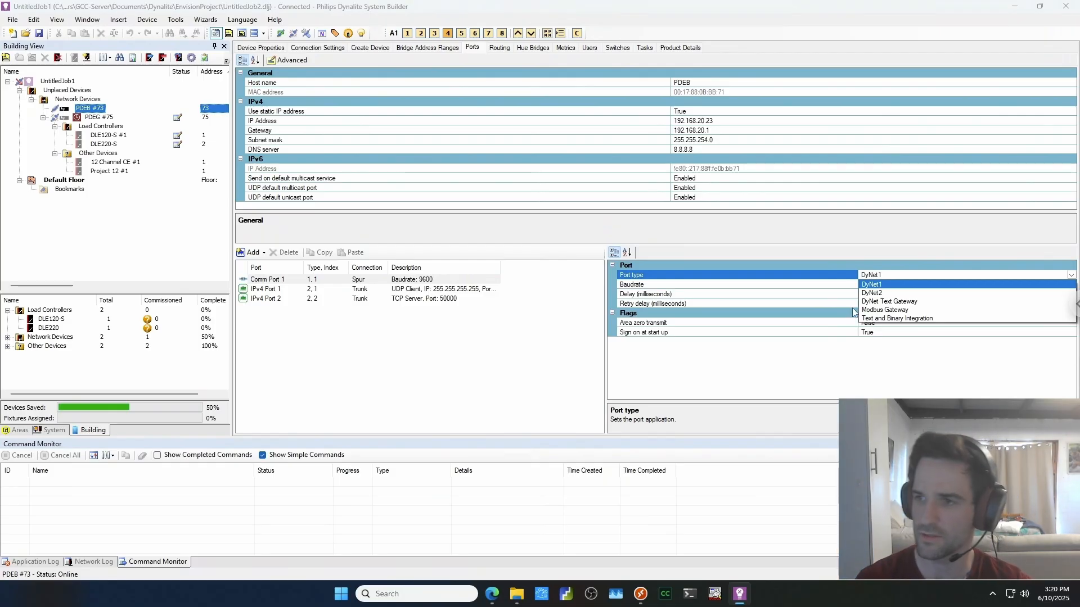
click(850, 374)
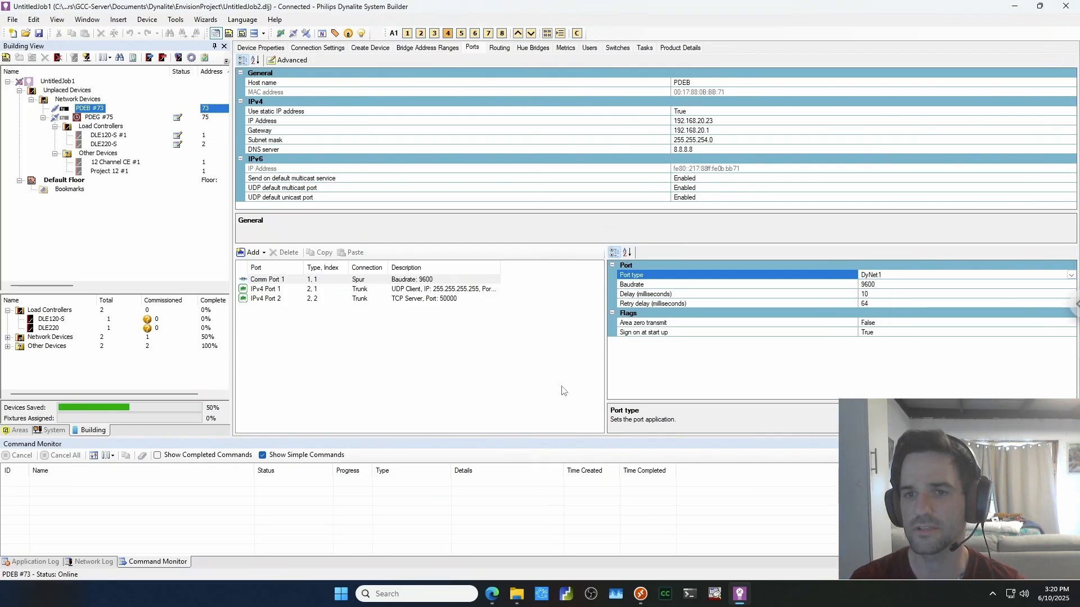
- View the prompts for saving data to PDEB #73 and loading data from it, dismissing both
right_click(84, 111)
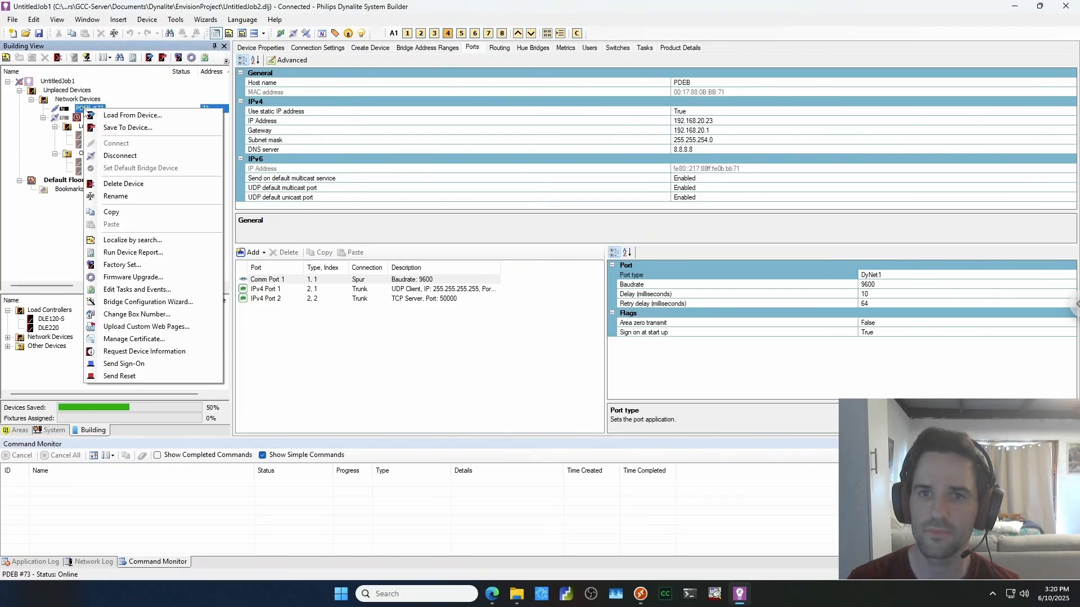
click(120, 128)
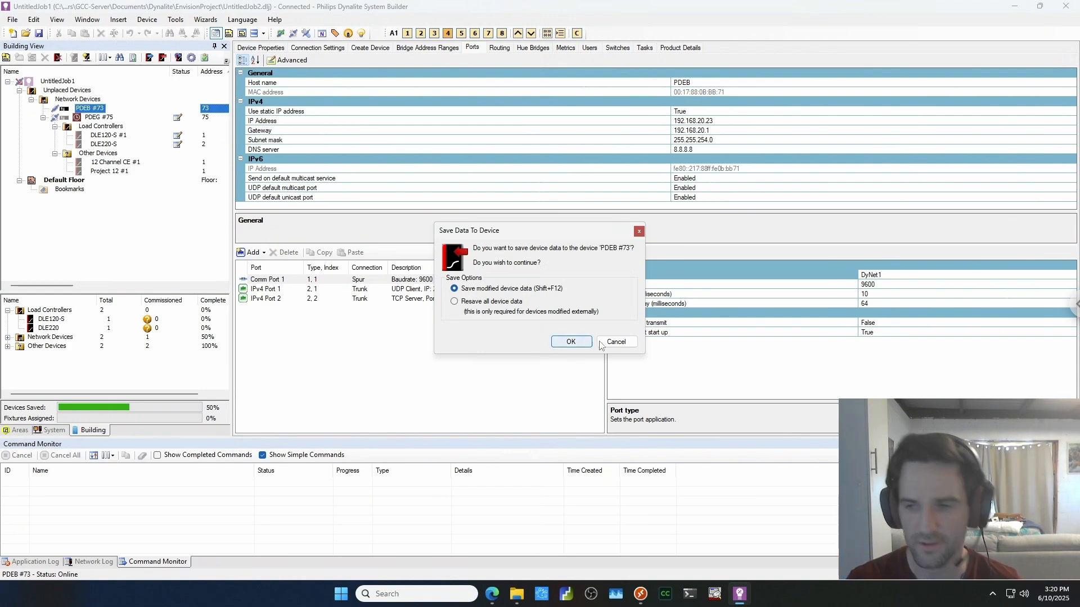
click(571, 342)
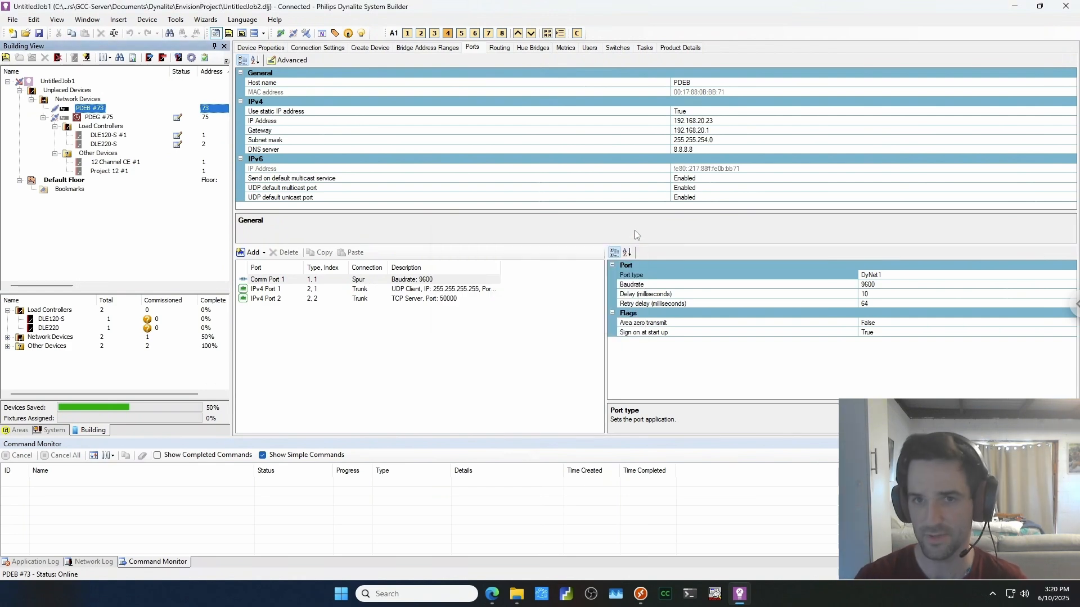
right_click(92, 108)
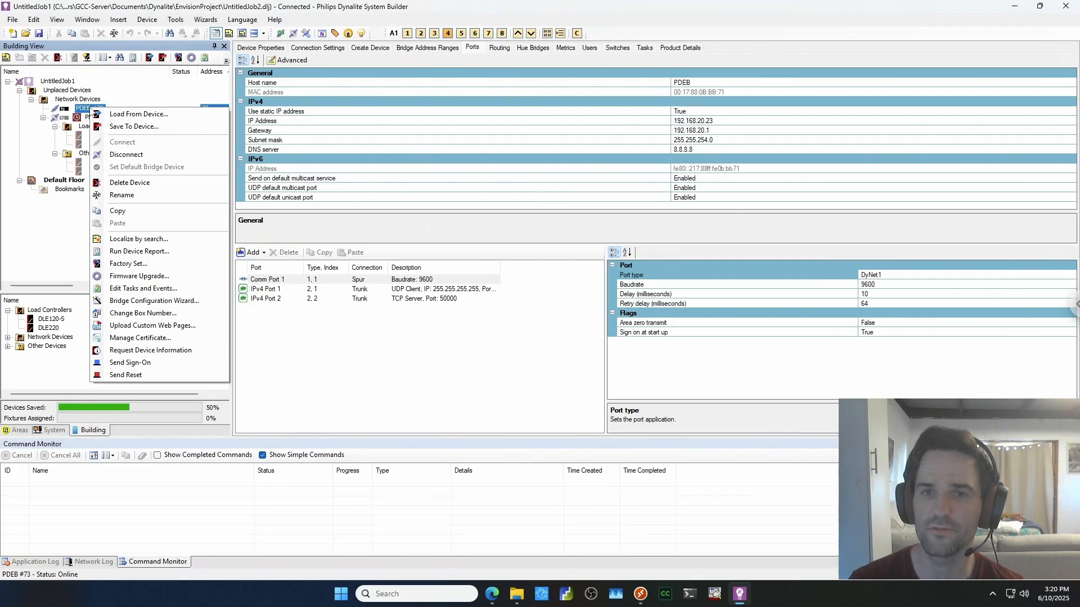
click(120, 115)
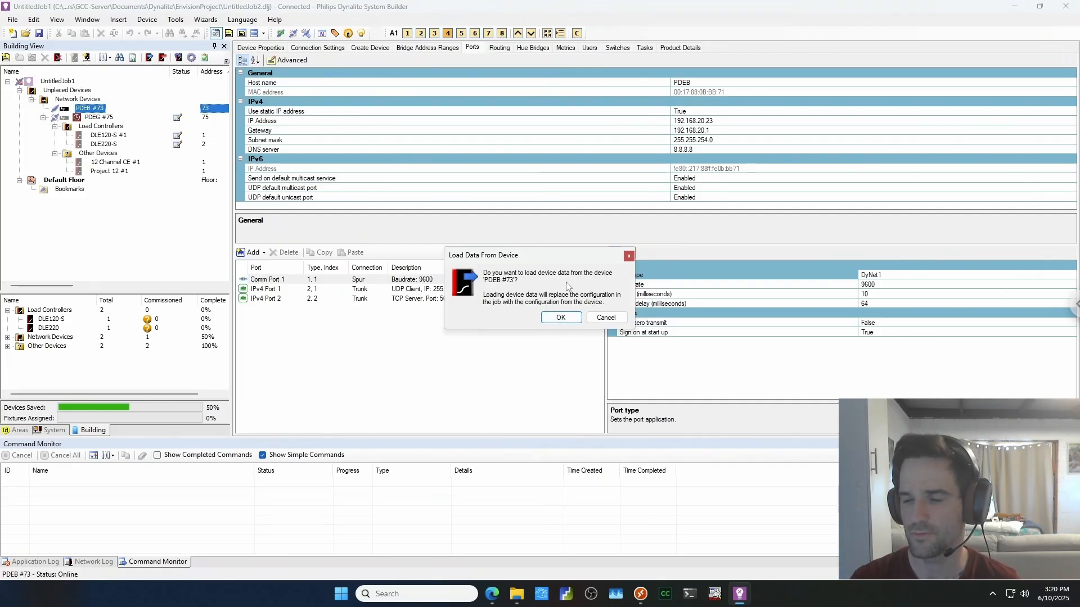
click(628, 257)
- Review the outputs of the load controllers DLE120-S #1 and DLE220-S
click(110, 136)
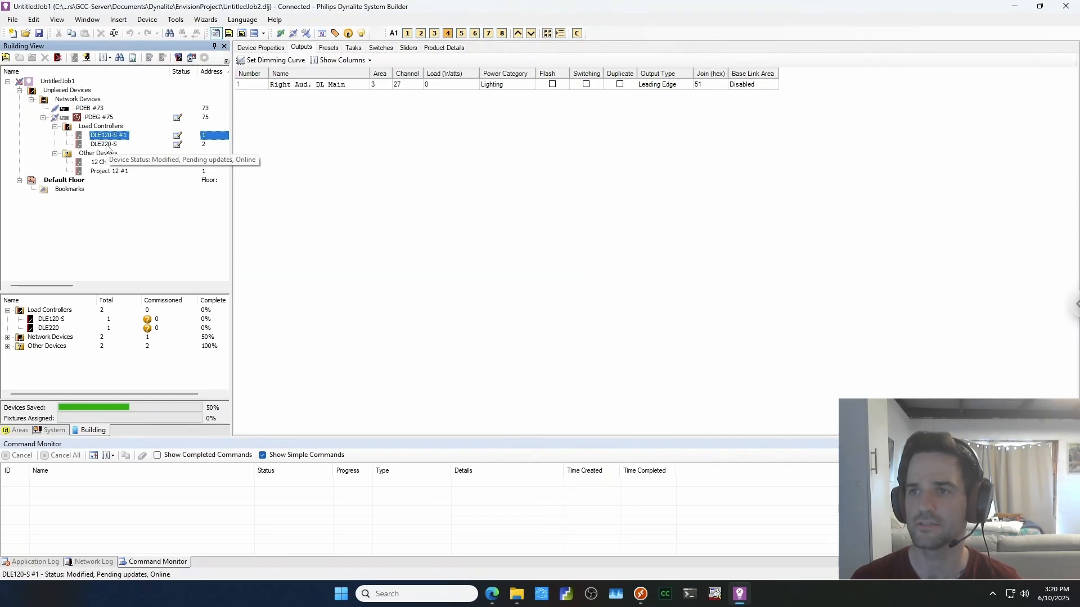
click(106, 145)
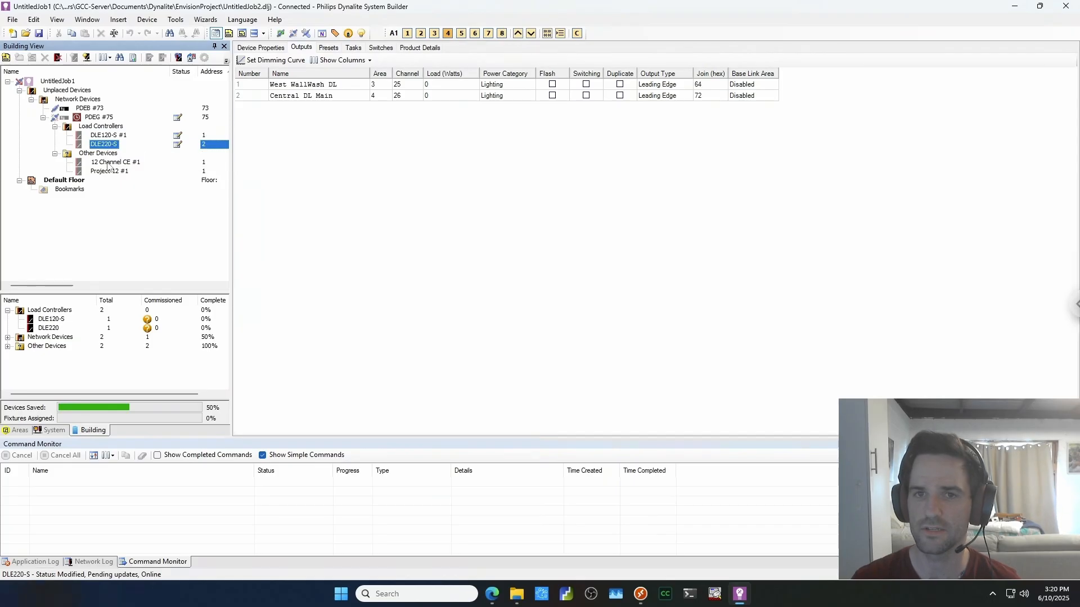
click(104, 136)
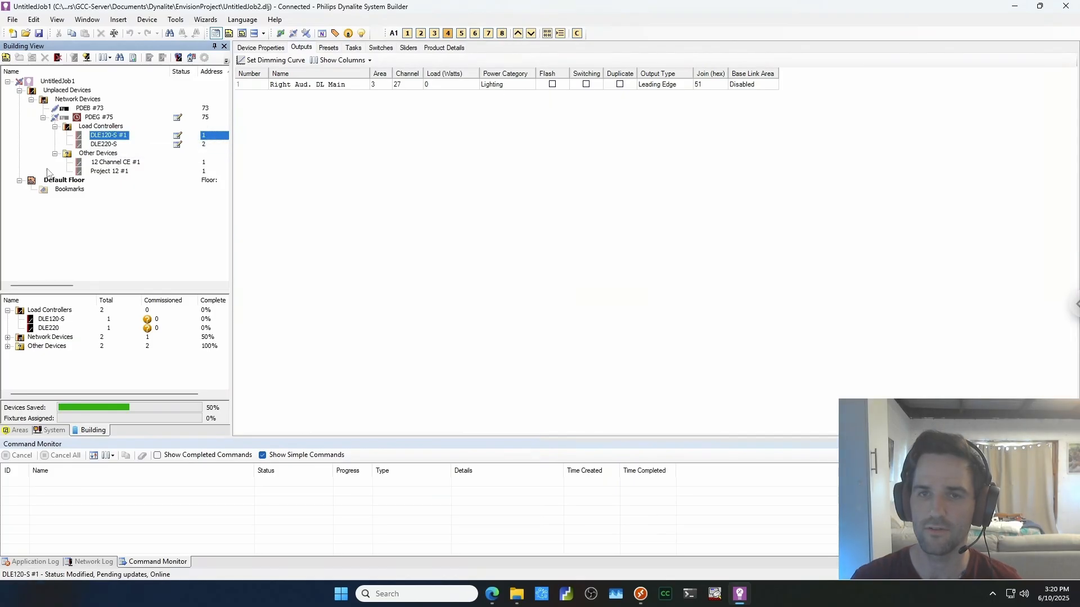
- Switch to Edge and find the section on putting devices into discovery mode in the Dynalite integration article
click(492, 593)
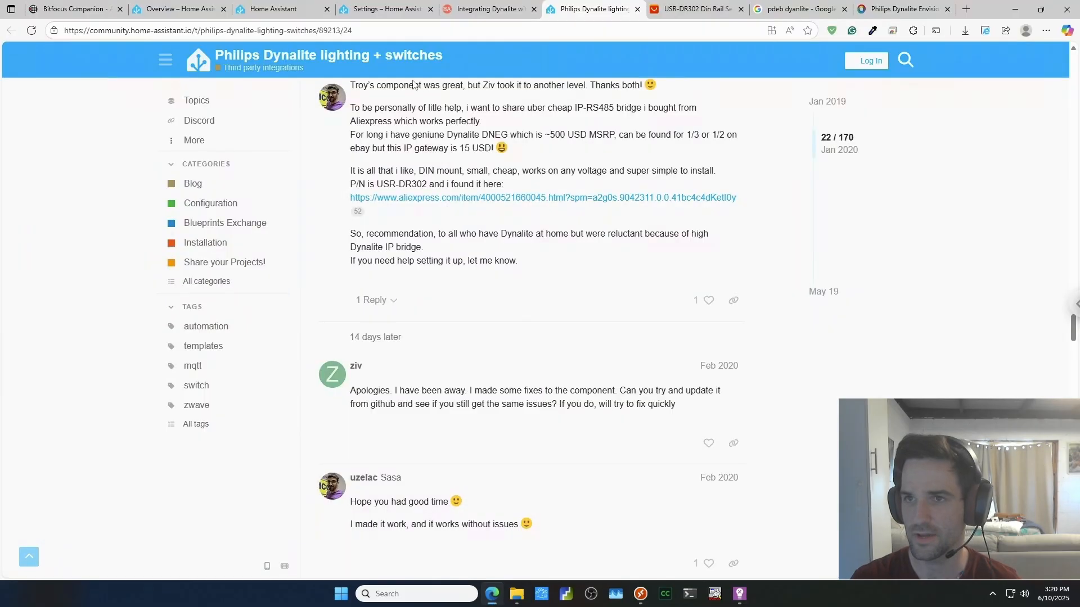
click(474, 12)
scroll(332, 354, down, 15)
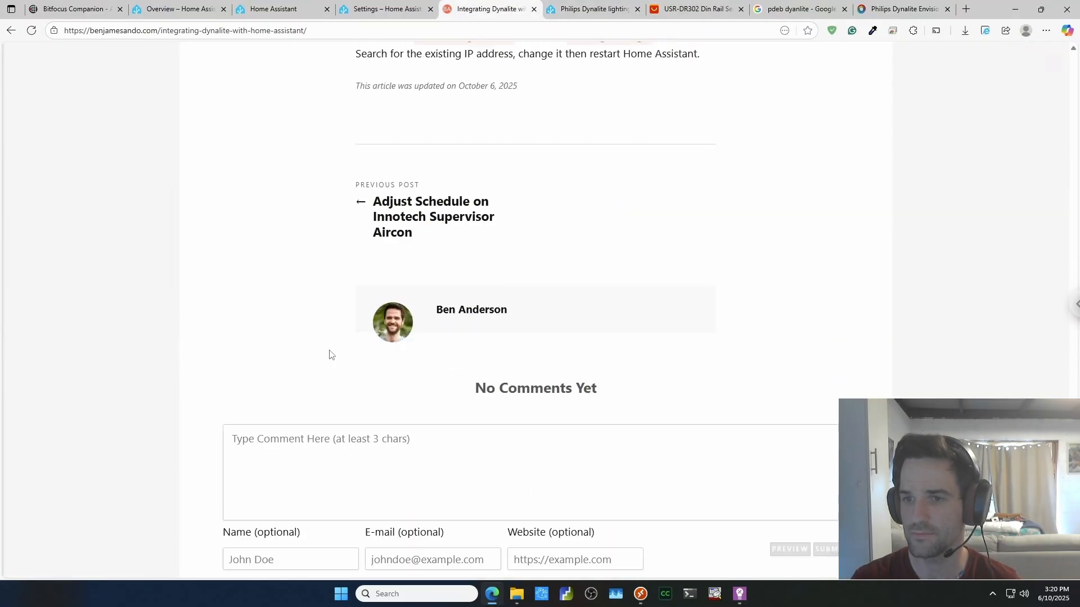
scroll(311, 380, up, 20)
scroll(311, 380, up, 4)
scroll(311, 380, down, 2)
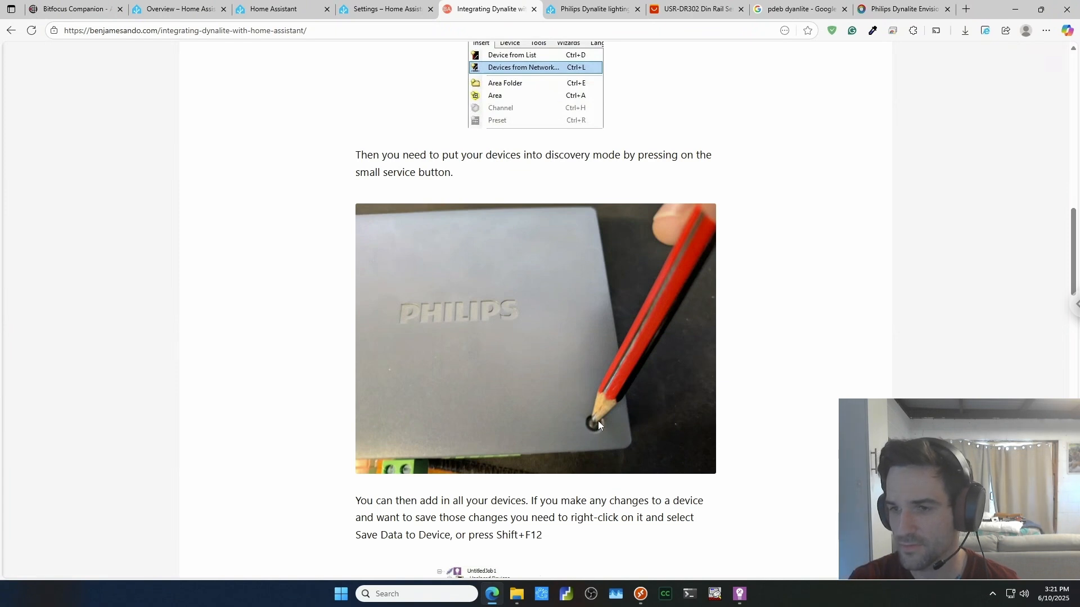
- Switch to System Builder, view the network discovery and device search options for inserting devices from the network, and close them
click(1015, 9)
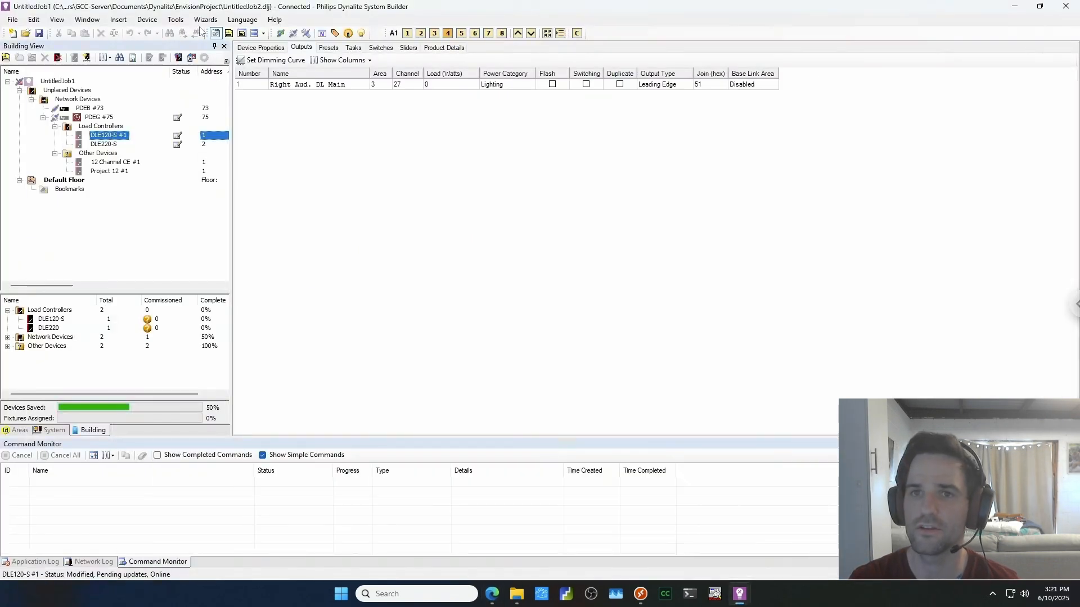
click(118, 20)
mouse_move(96, 23)
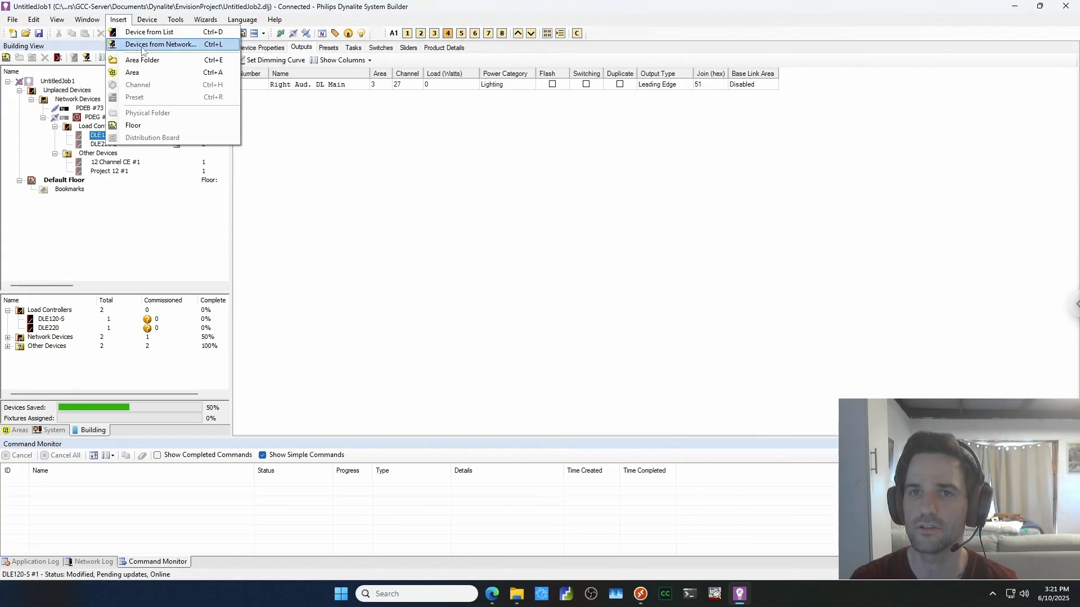
click(143, 45)
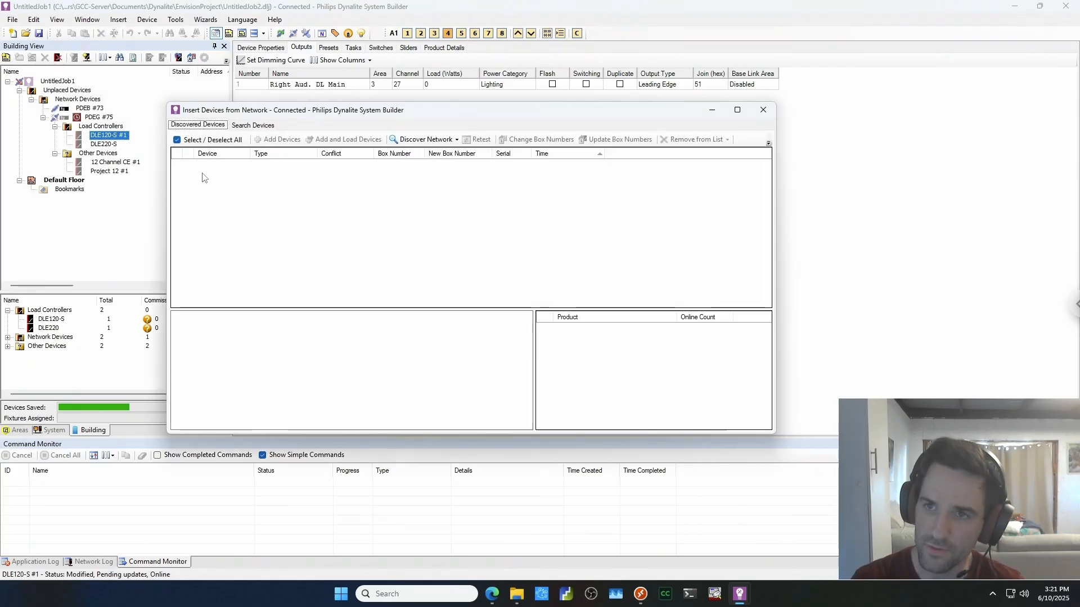
click(427, 141)
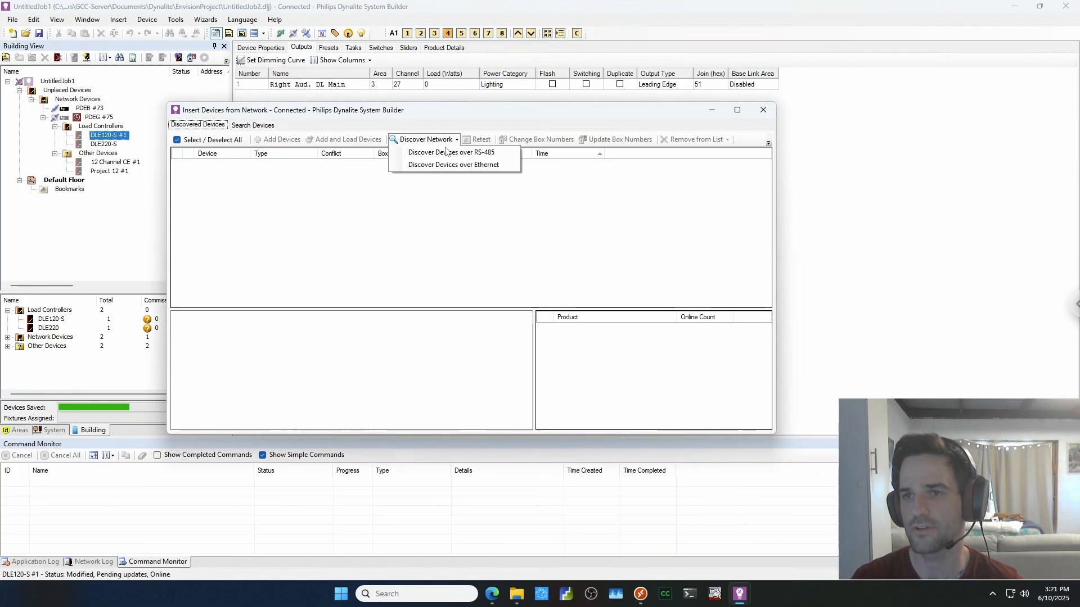
click(257, 181)
click(252, 125)
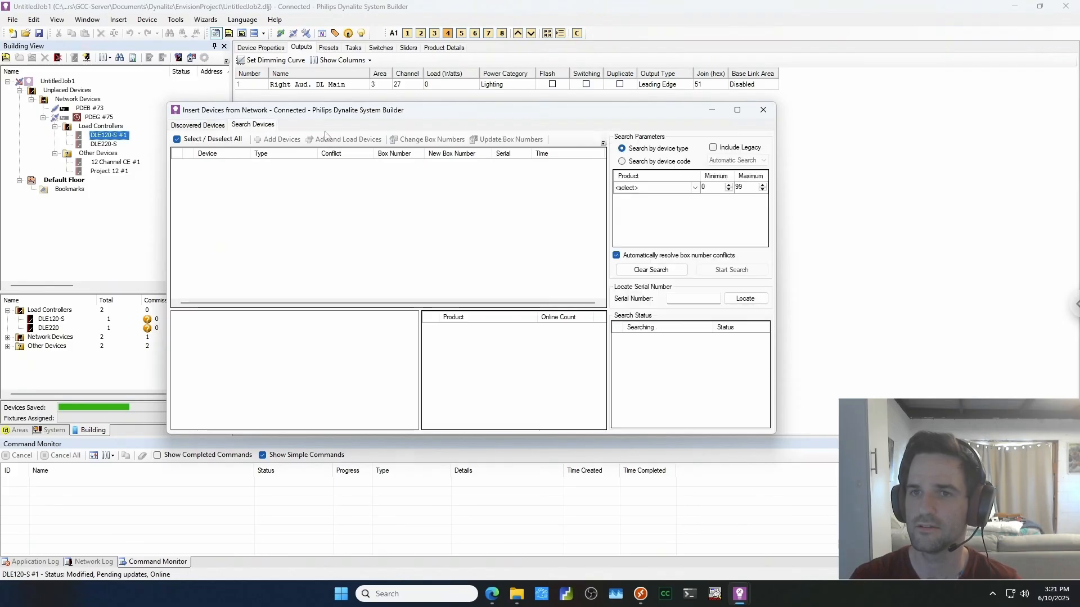
click(763, 110)
- Check the area and channel assignments of the DLE220-S outputs, followed by the 12 Channel CE and Project 12 devices
click(103, 145)
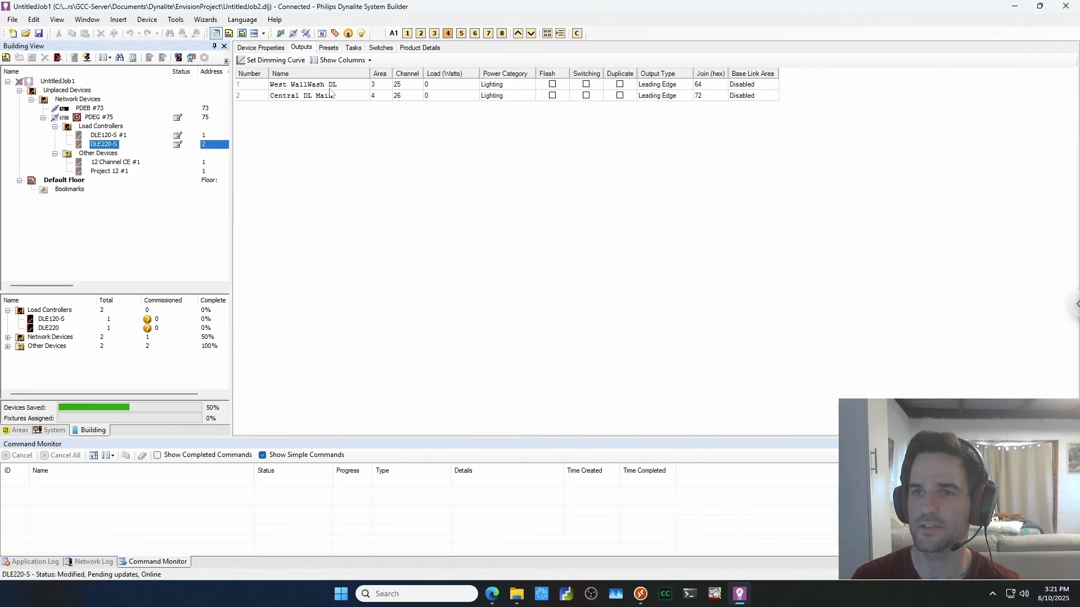
click(404, 87)
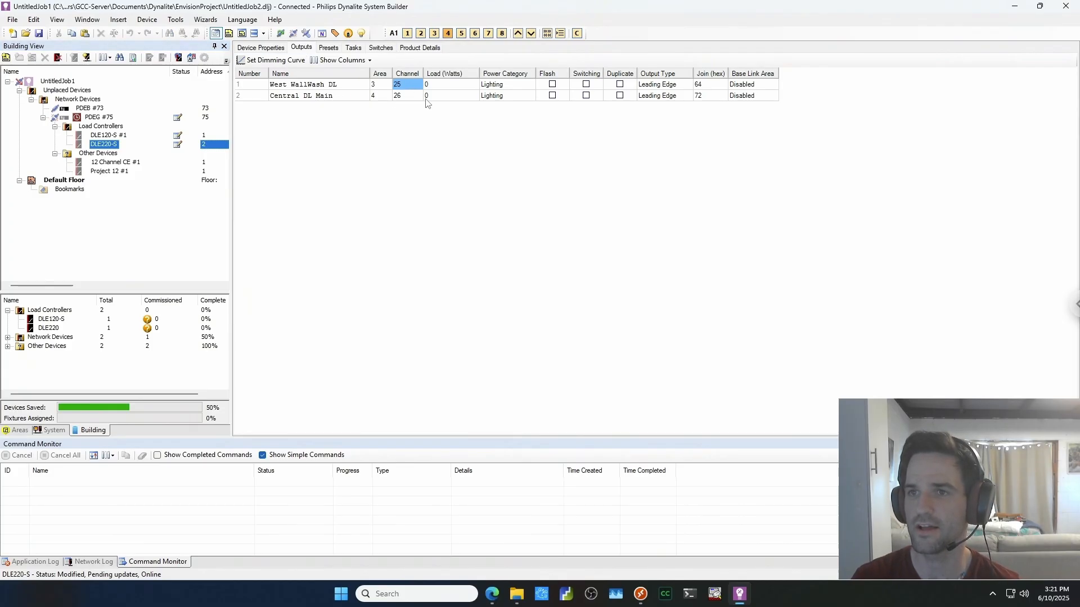
click(378, 96)
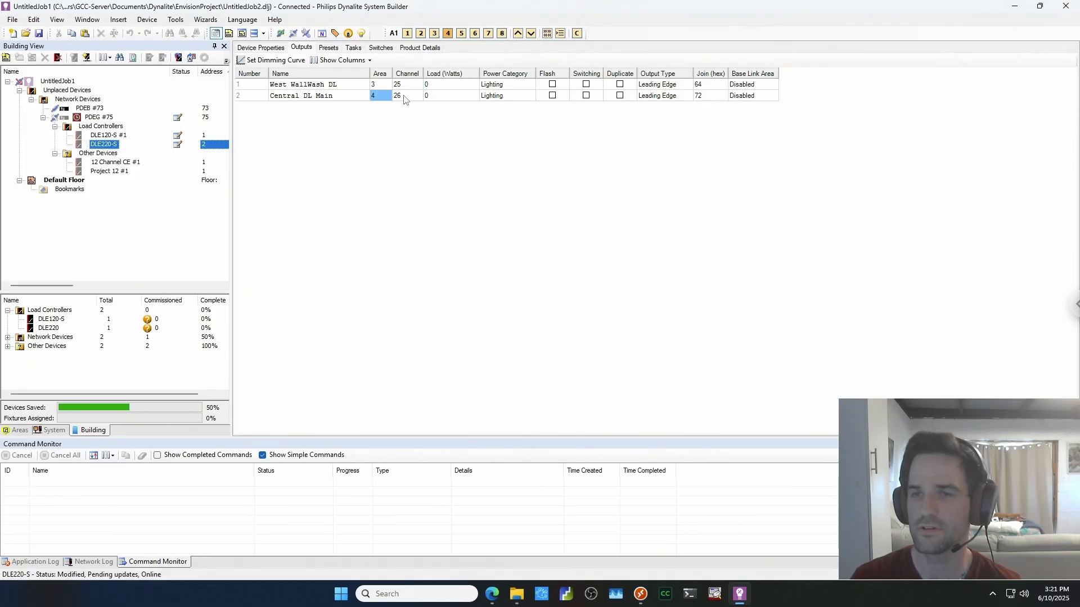
click(404, 97)
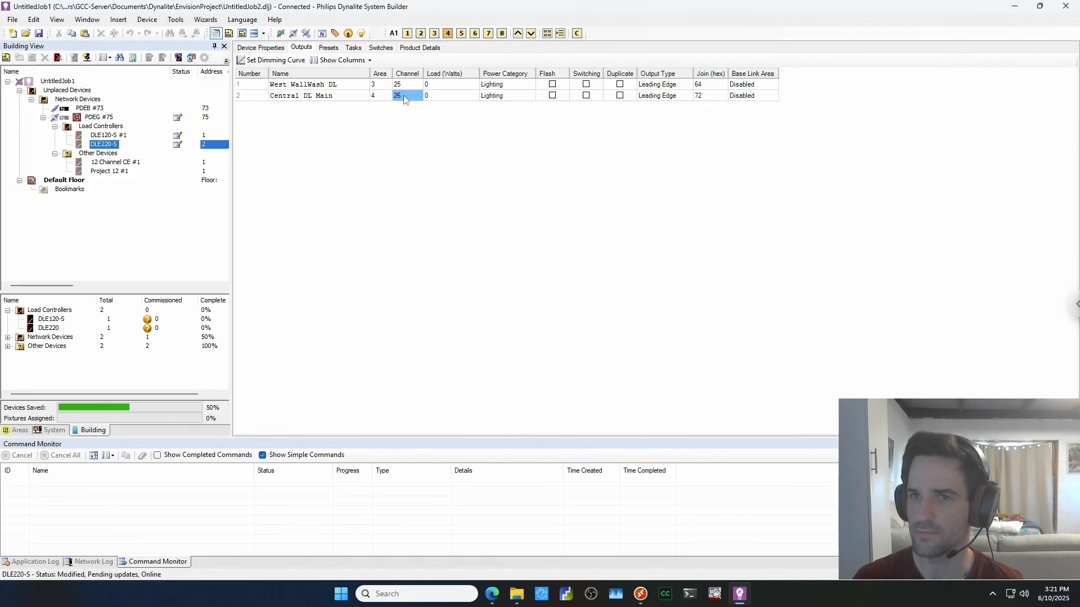
click(111, 163)
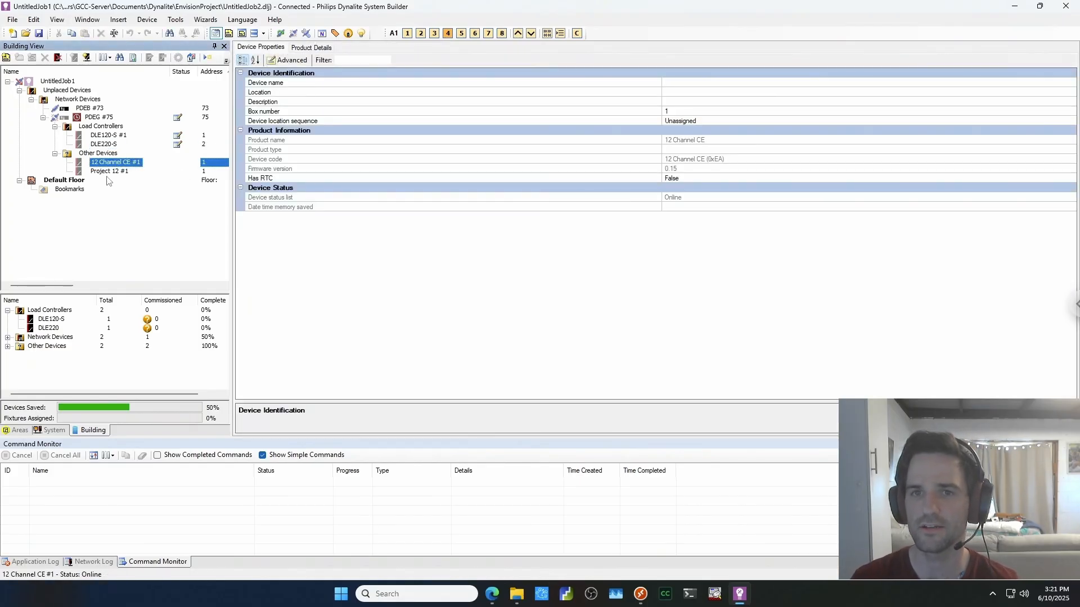
click(108, 171)
click(95, 137)
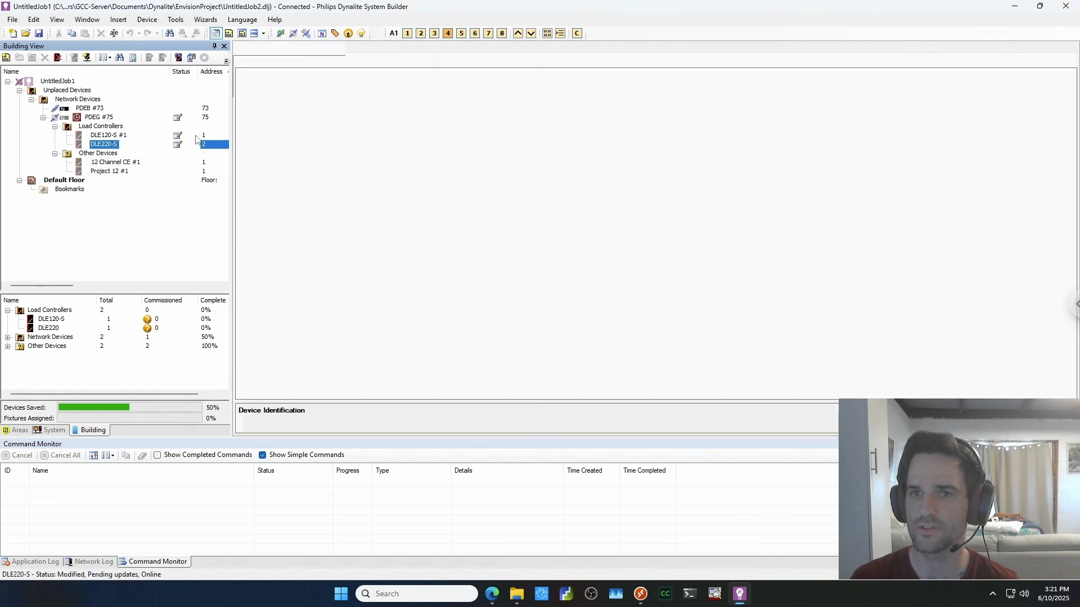
- Switch to Edge, view Home Assistant's global Dynalite settings and go back to the Philips Dynalite integration page
click(1014, 6)
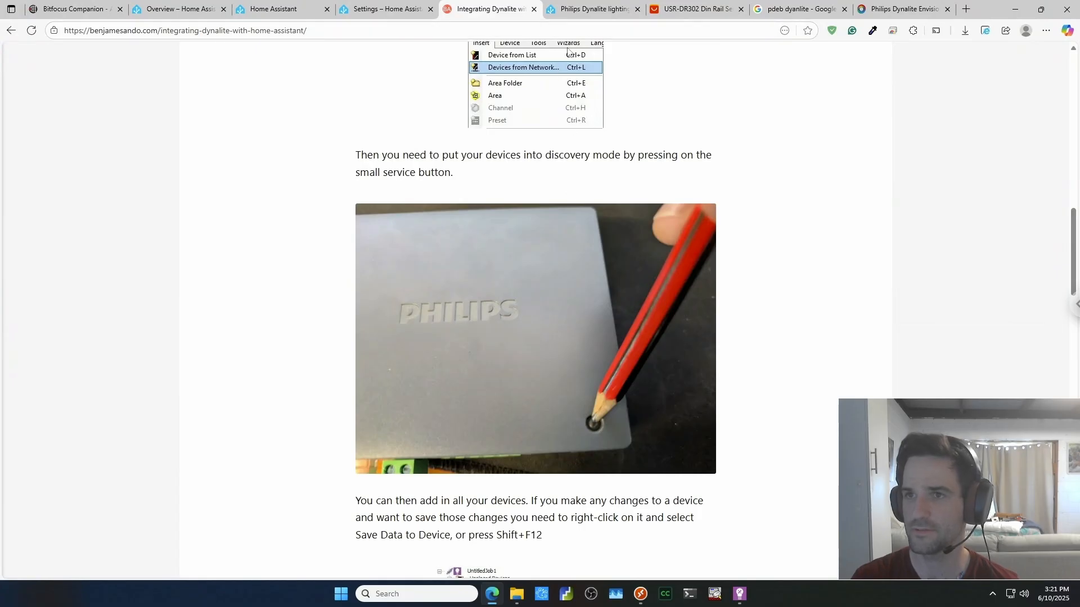
click(577, 11)
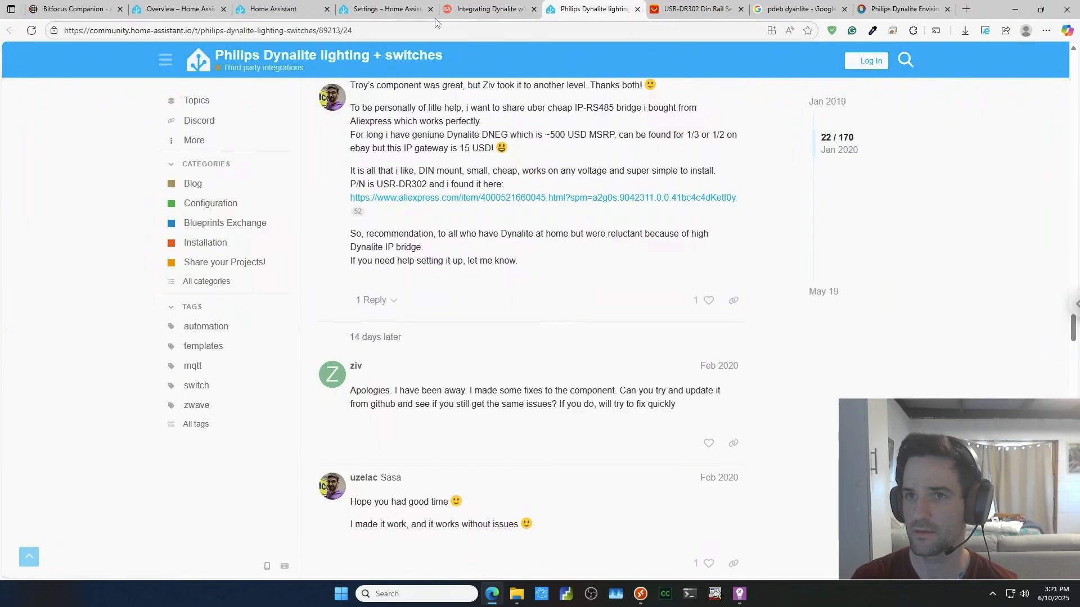
click(388, 9)
click(264, 9)
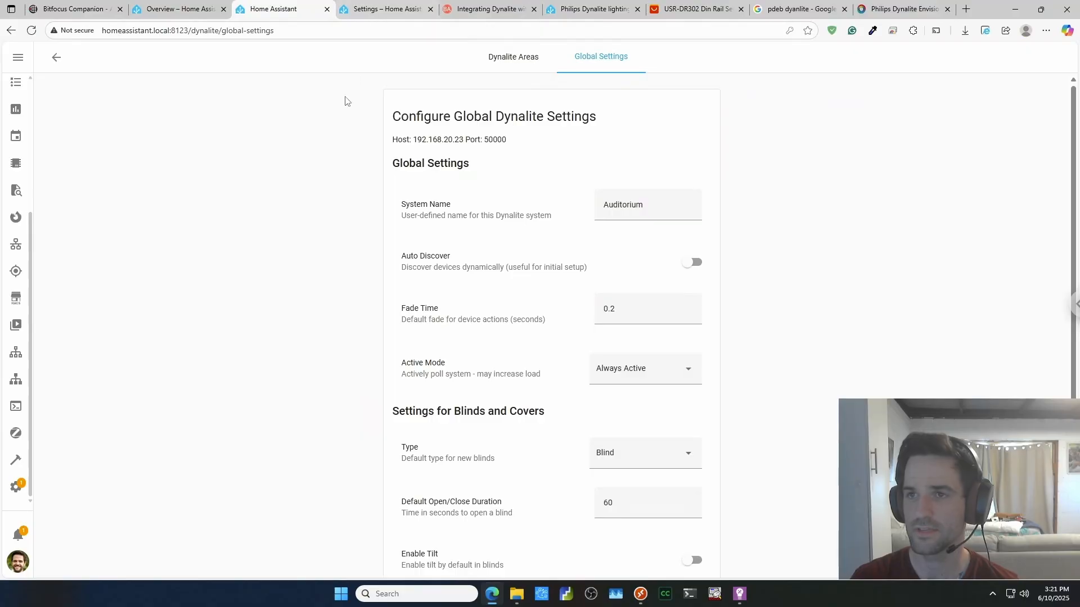
click(61, 59)
click(56, 59)
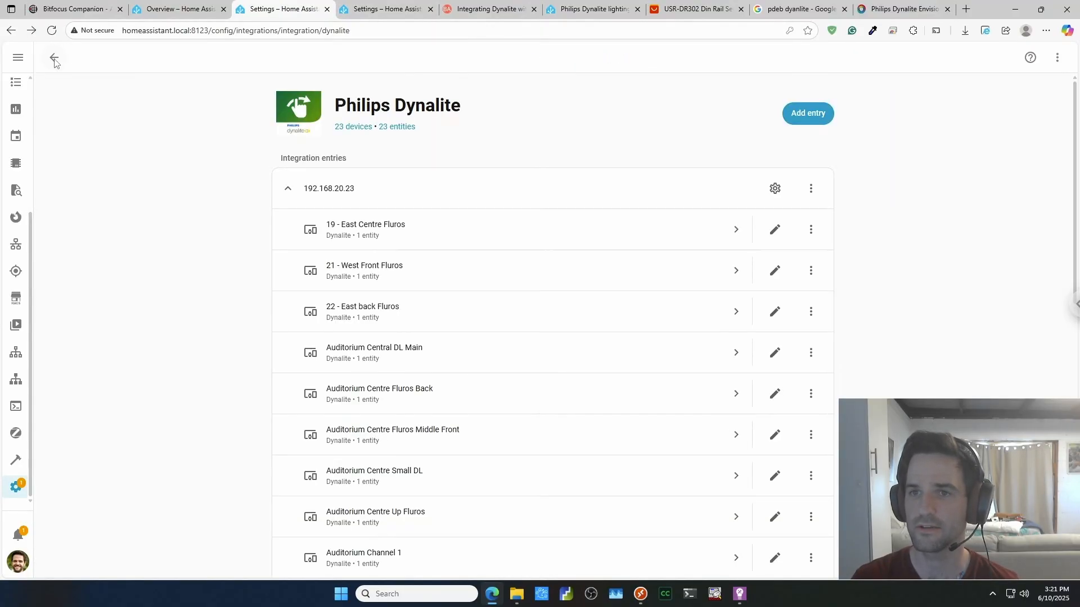
- Start adding a new integration from Devices & services, search the brands for "dyn" and choose Philips Dynalite
click(15, 487)
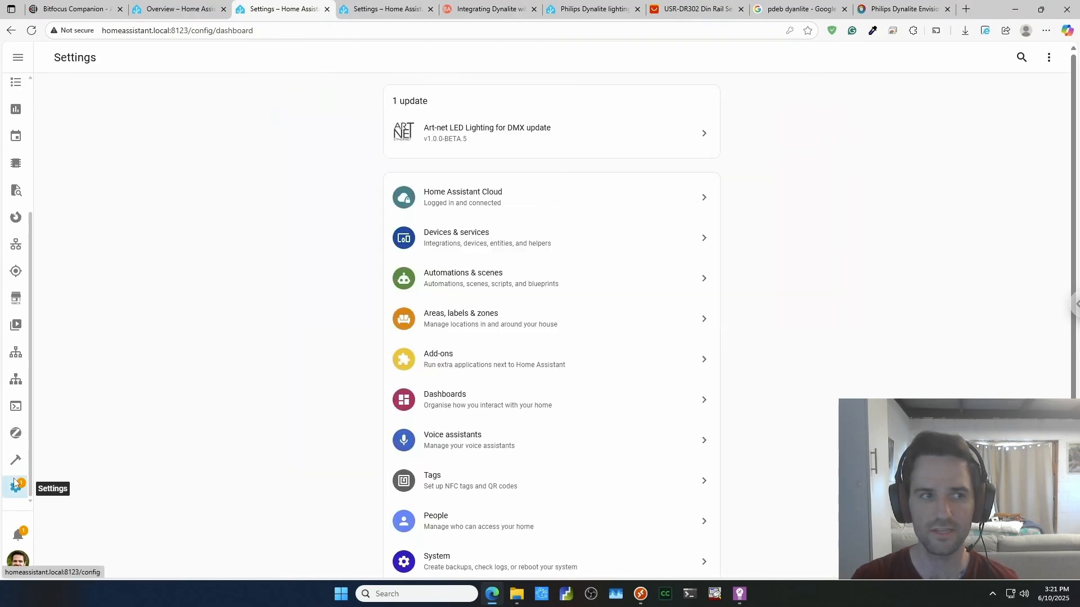
click(446, 239)
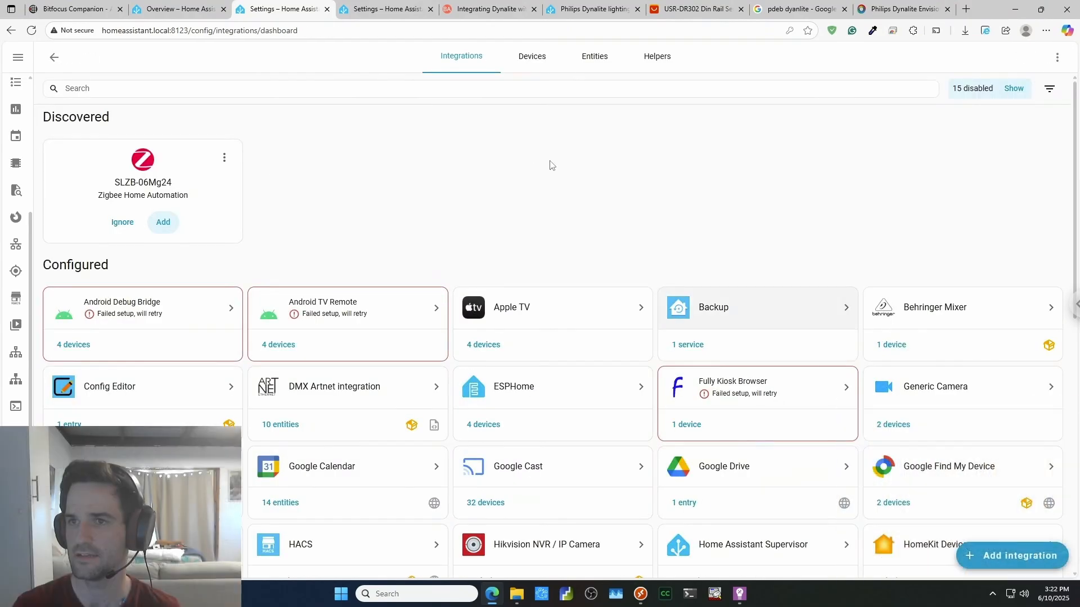
click(1003, 554)
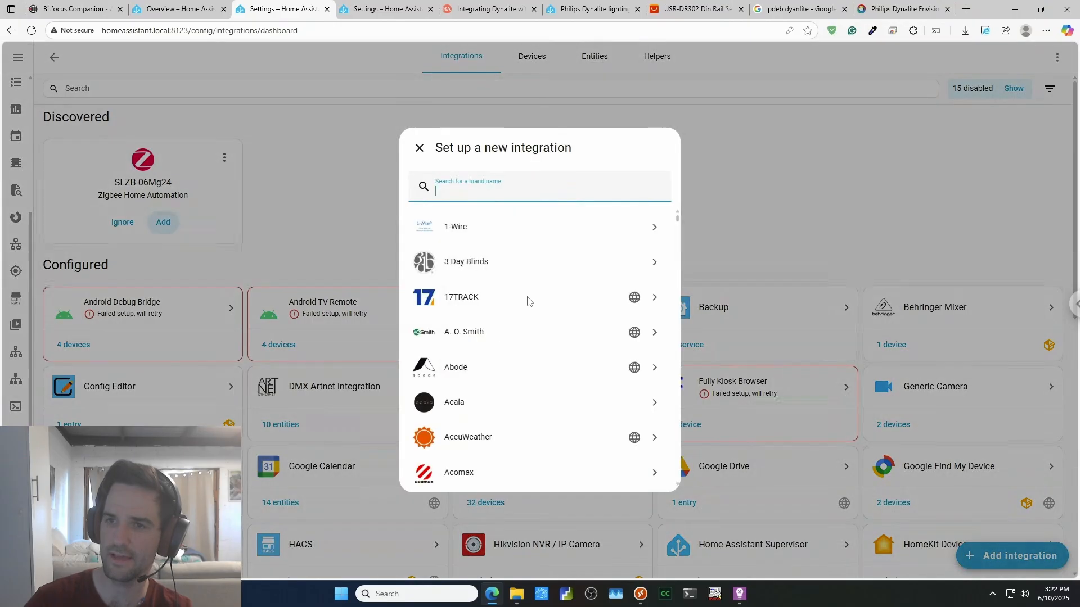
text(dynliate)
key(ctrl+a)
key(BackSpace)
text(dyn)
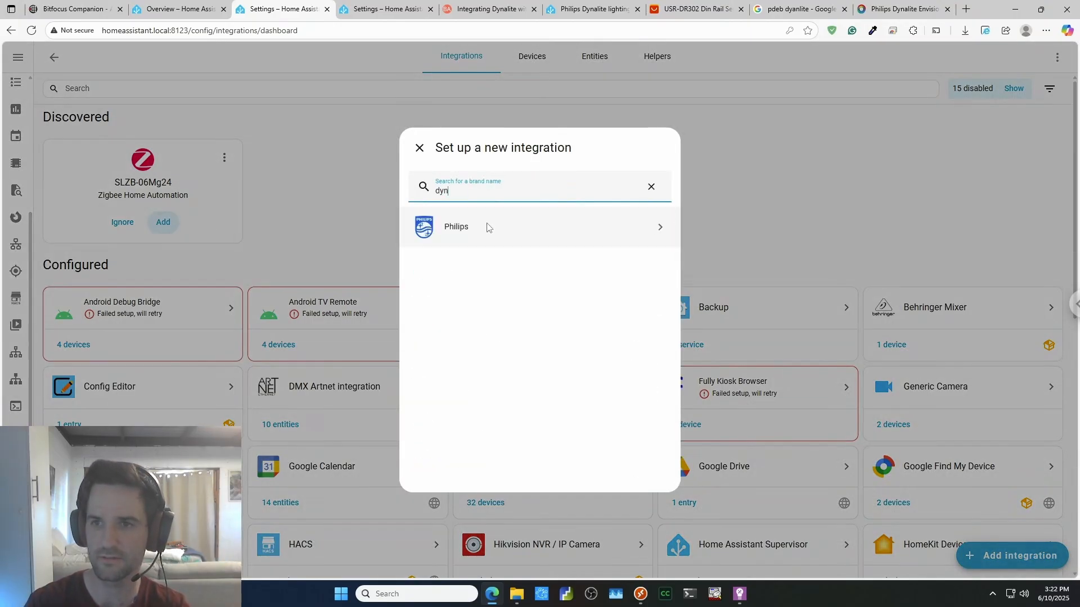
click(487, 227)
click(485, 190)
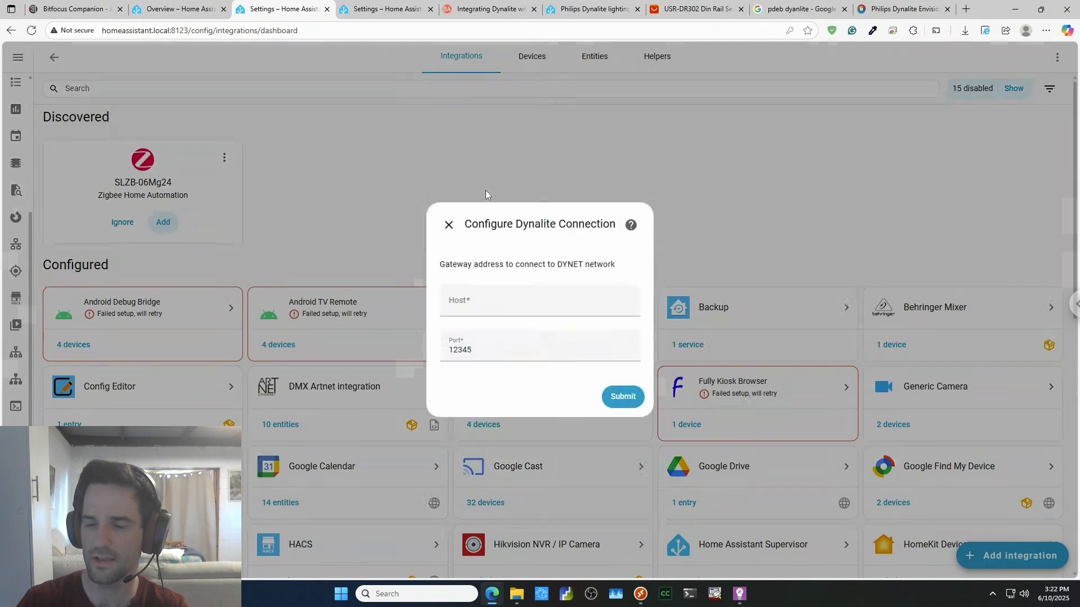
- Set the Dynalite connection port to 50000, view the USR-DR302 converter listing, and close the connection form without submitting
click(467, 303)
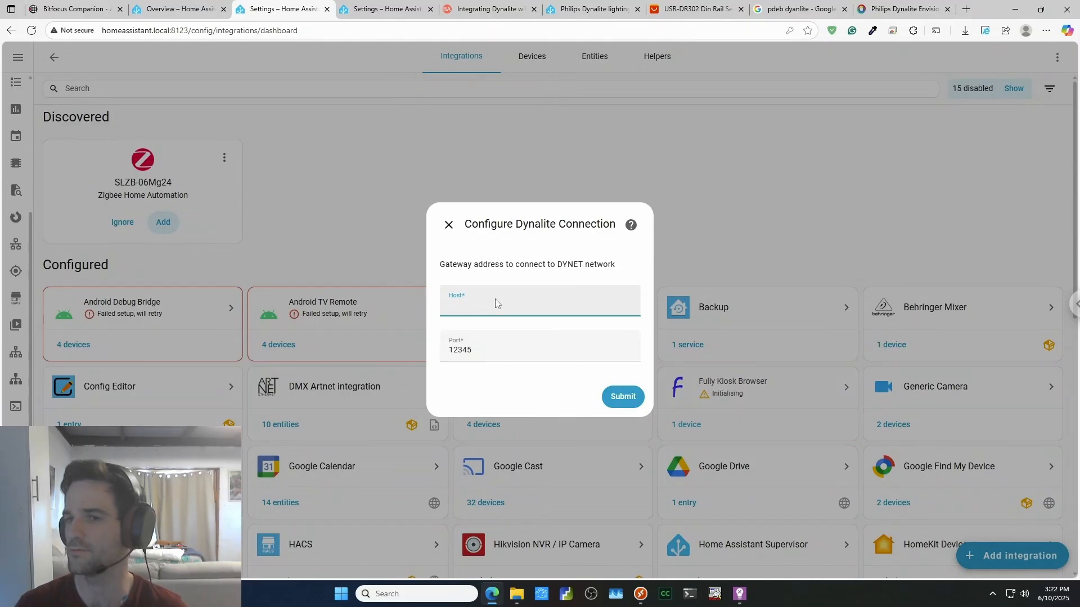
click(680, 16)
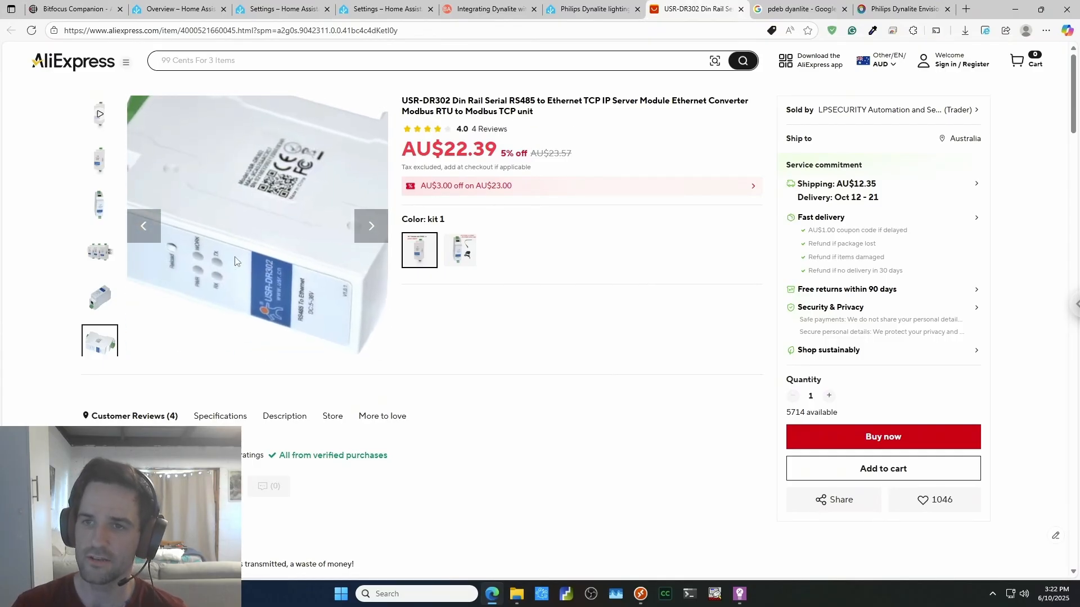
click(317, 12)
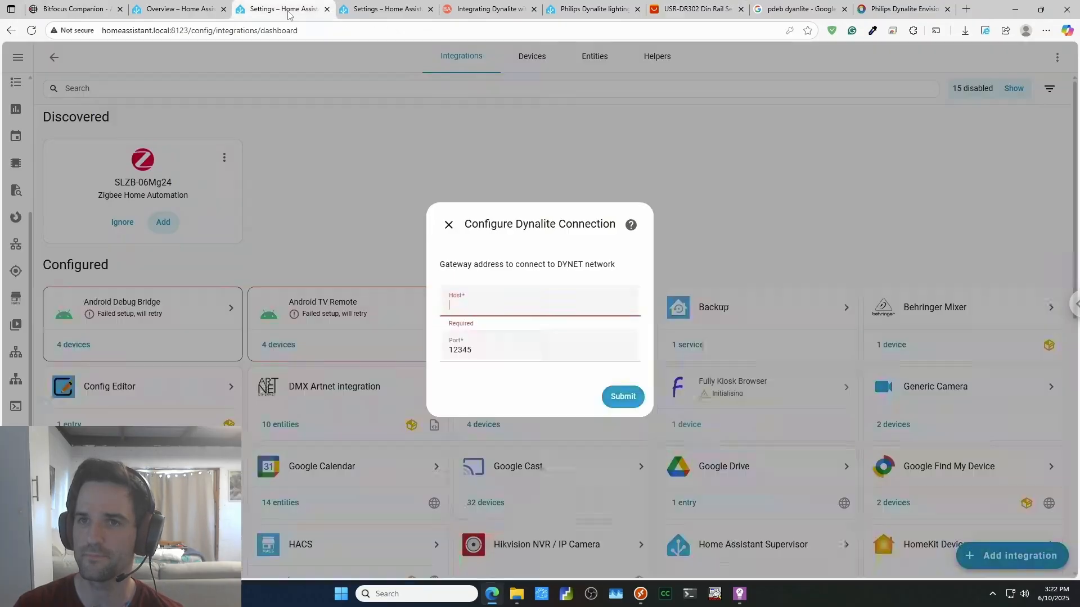
click(481, 356)
double_click(476, 361)
text(50000)
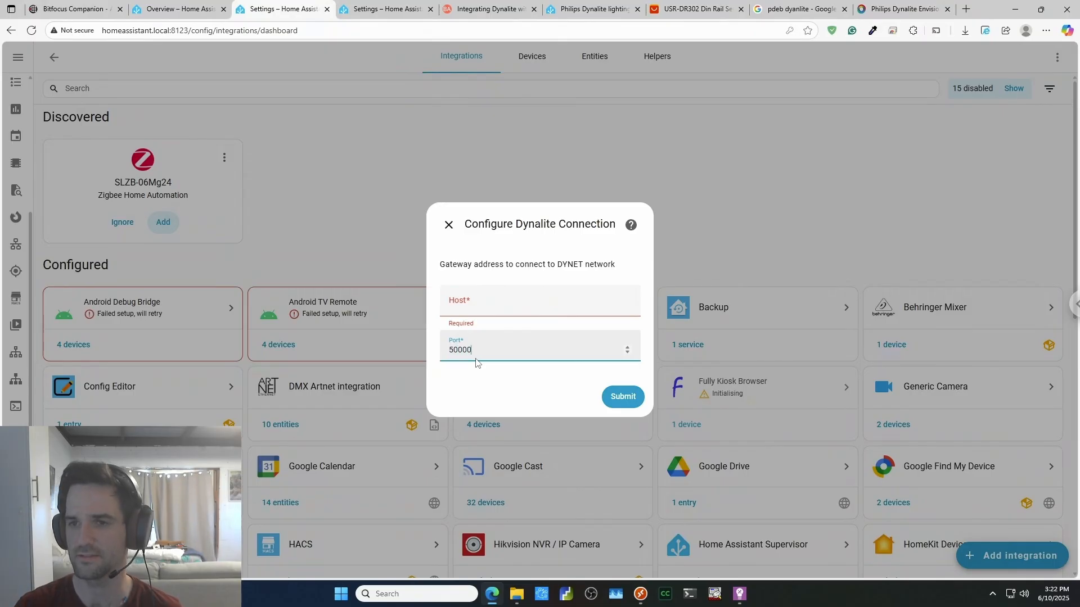
click(490, 302)
click(448, 225)
- Search the configured integrations for "dyn", open the Philips Dynalite configuration, and view its global settings and the new area form
click(395, 87)
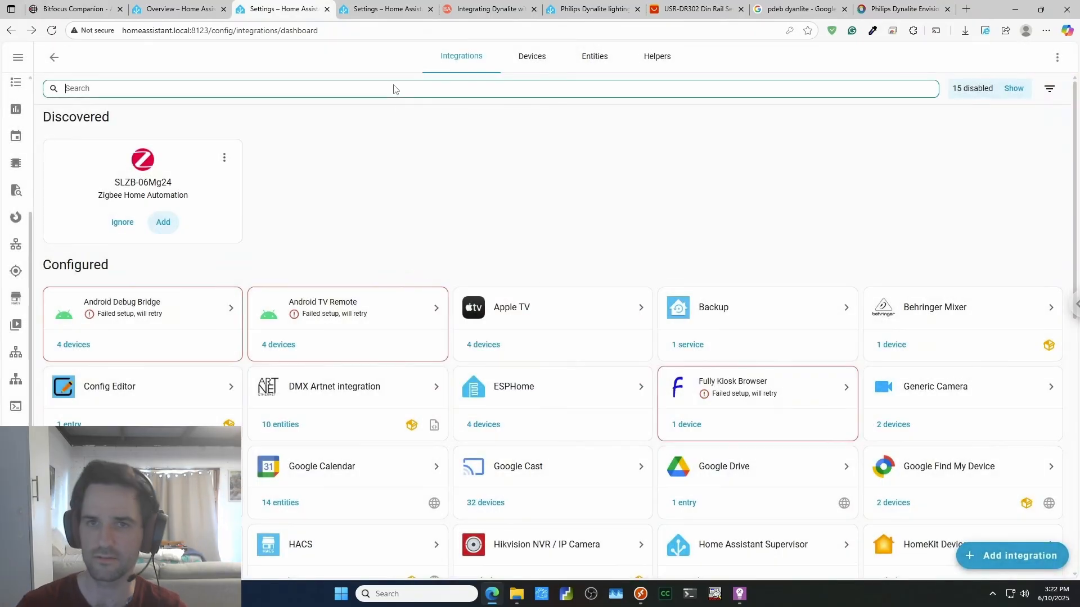
text(dyn)
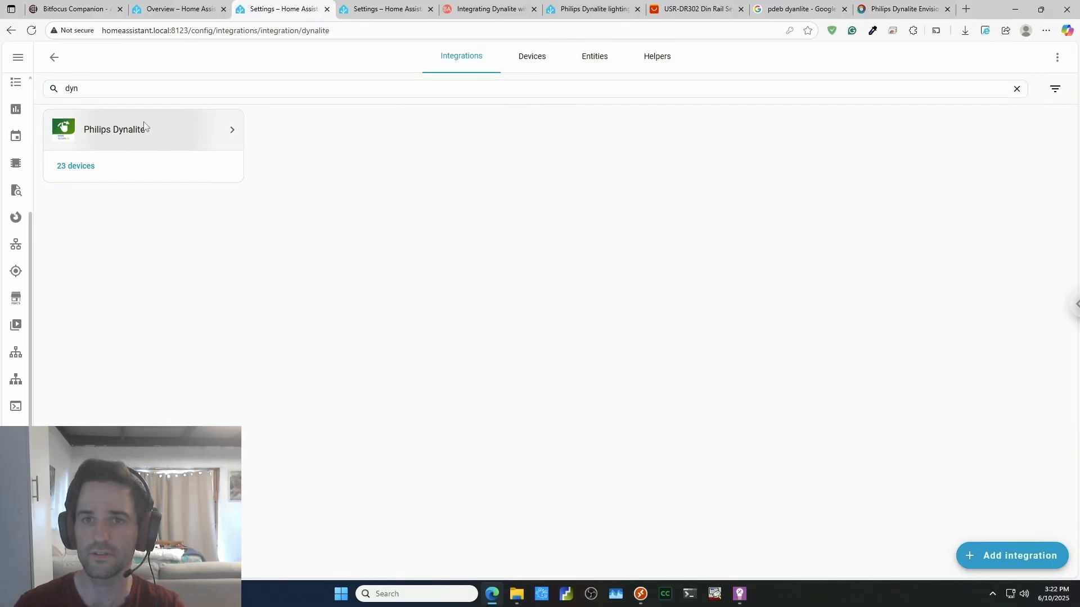
click(144, 128)
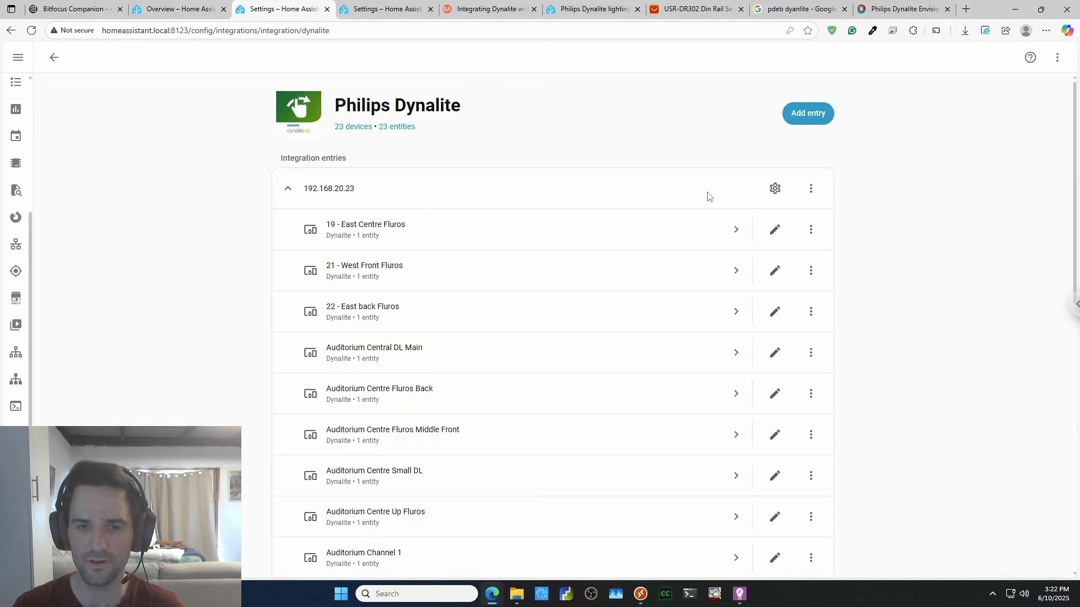
click(776, 190)
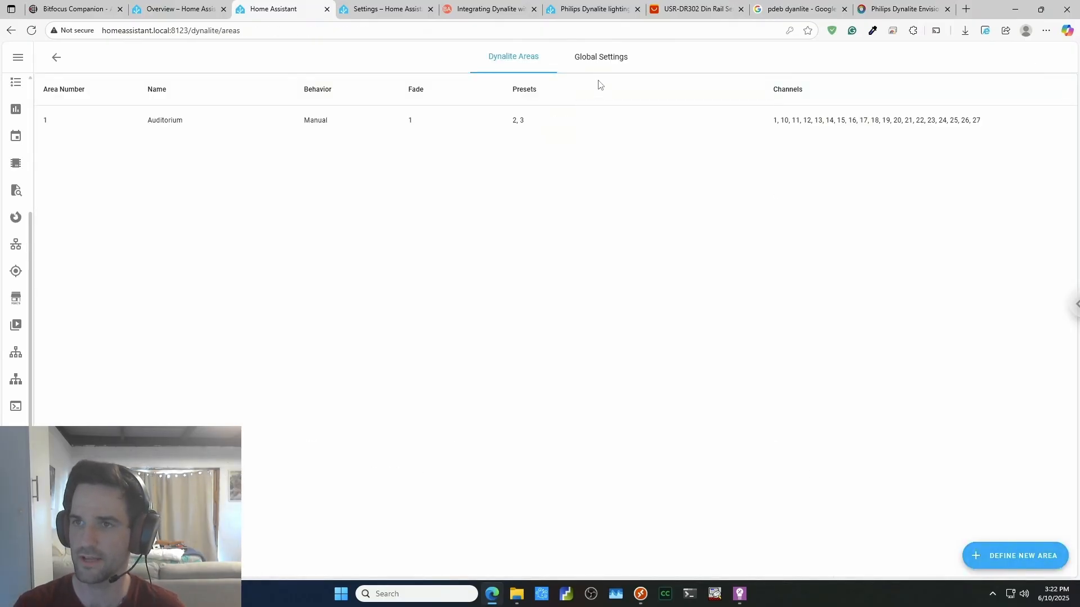
click(599, 63)
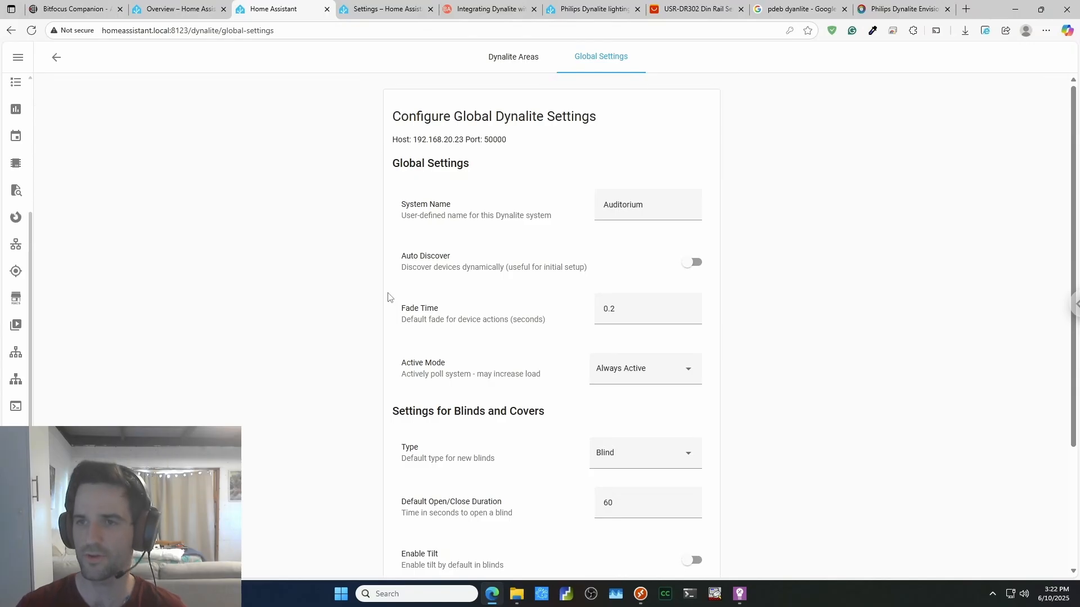
click(503, 66)
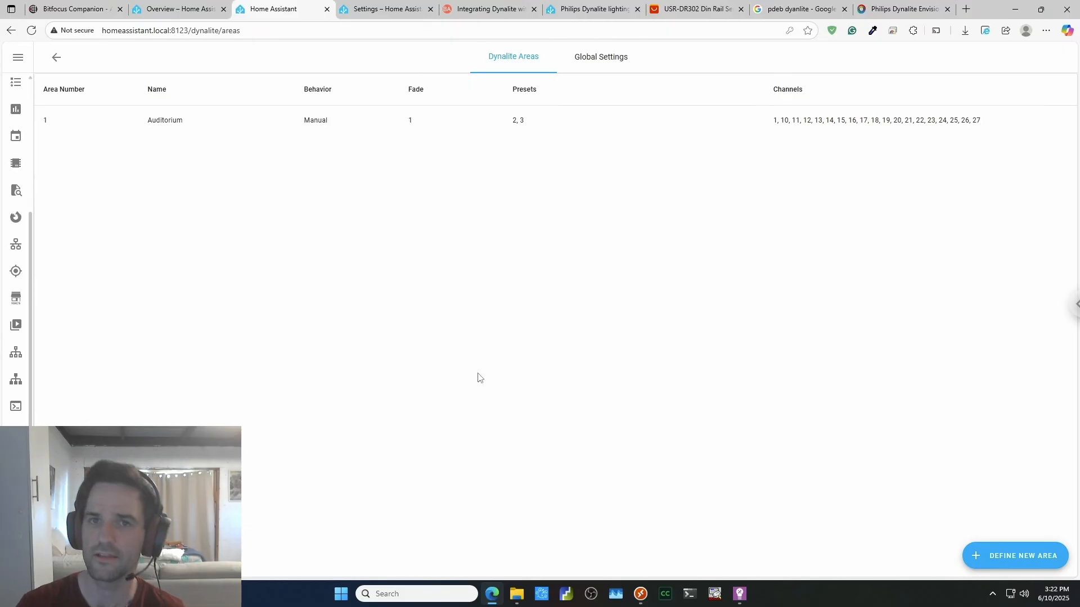
click(996, 557)
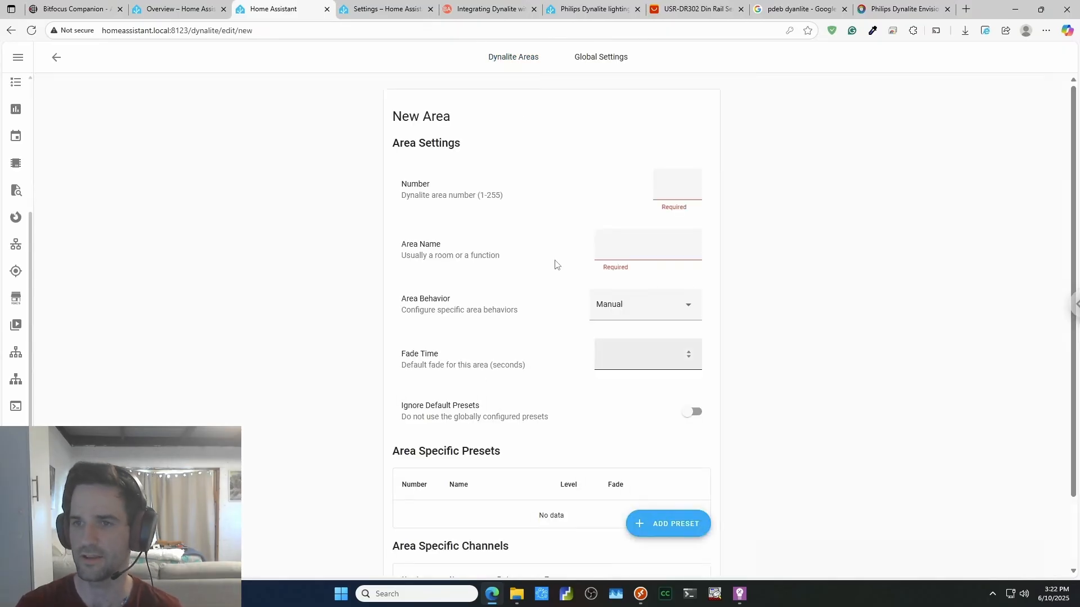
click(57, 59)
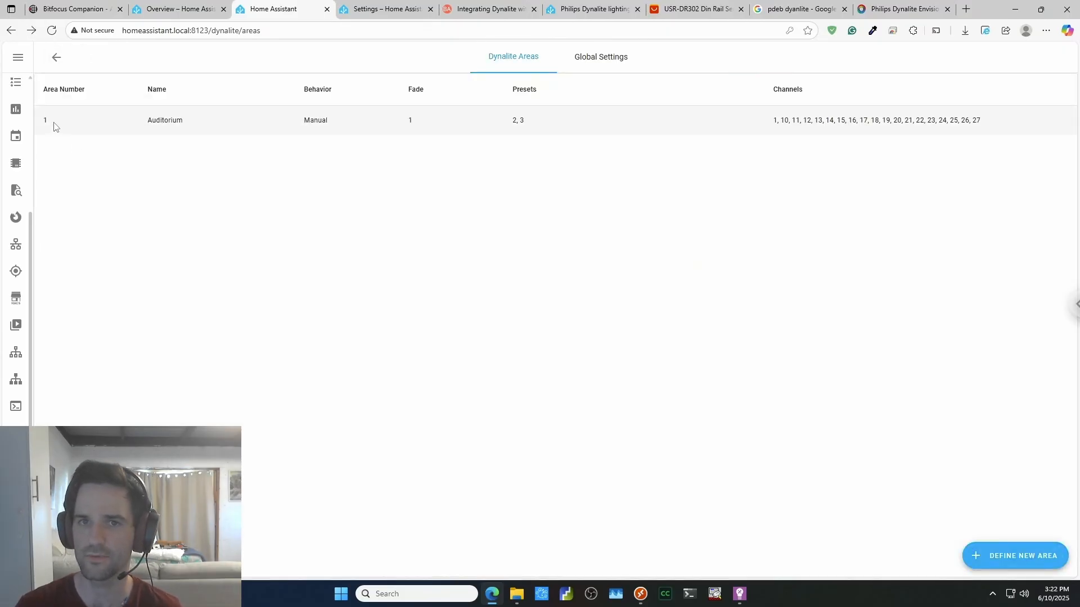
- Open the Auditorium area and review its behavior options, area-specific presets and channels
click(55, 127)
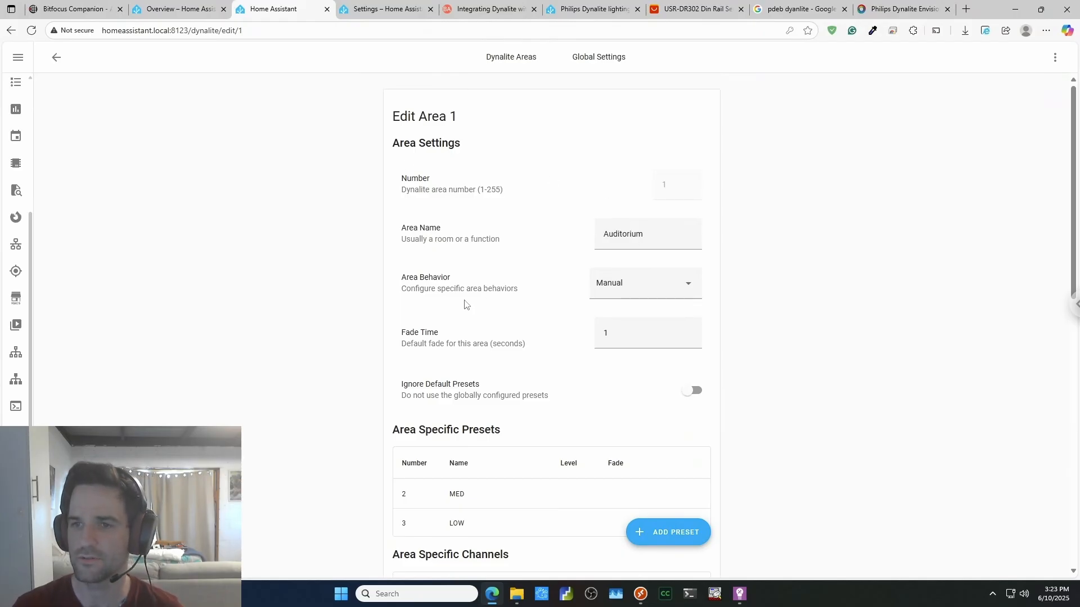
click(598, 283)
click(581, 324)
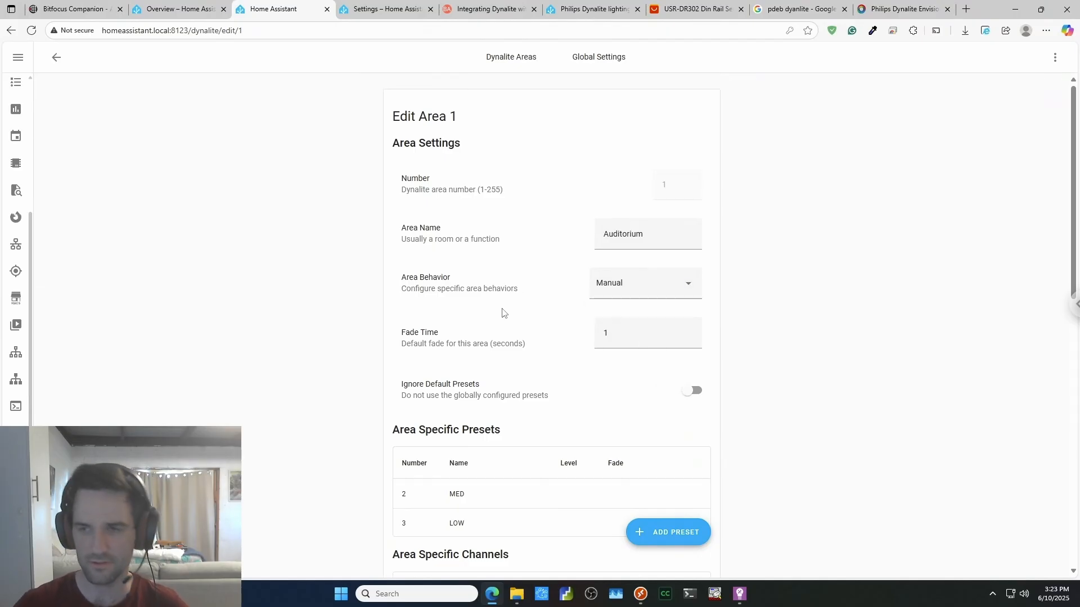
scroll(471, 316, down, 3)
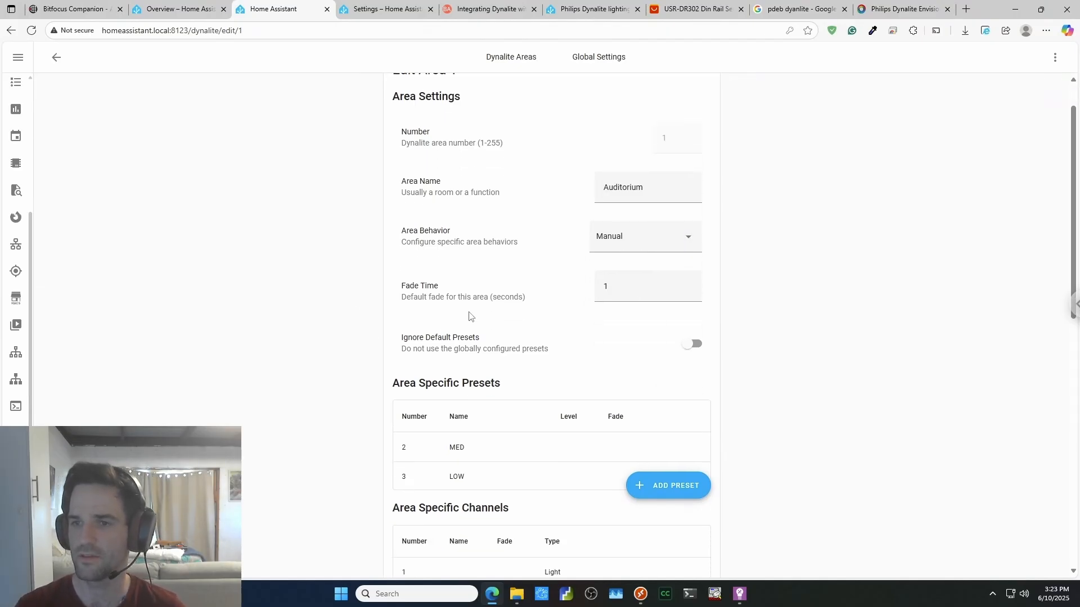
scroll(465, 291, down, 3)
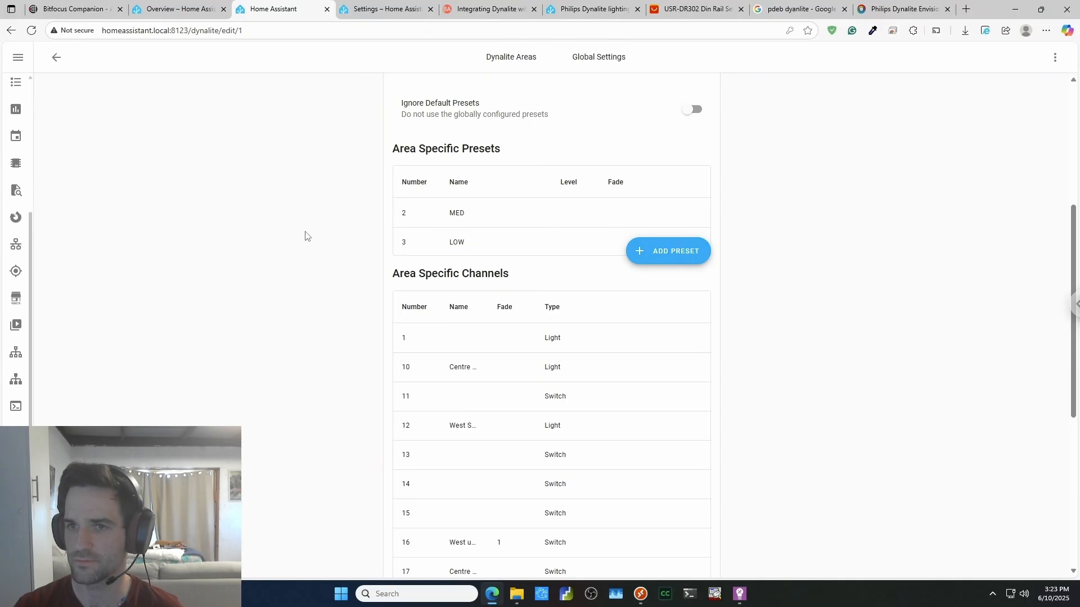
scroll(323, 262, down, 2)
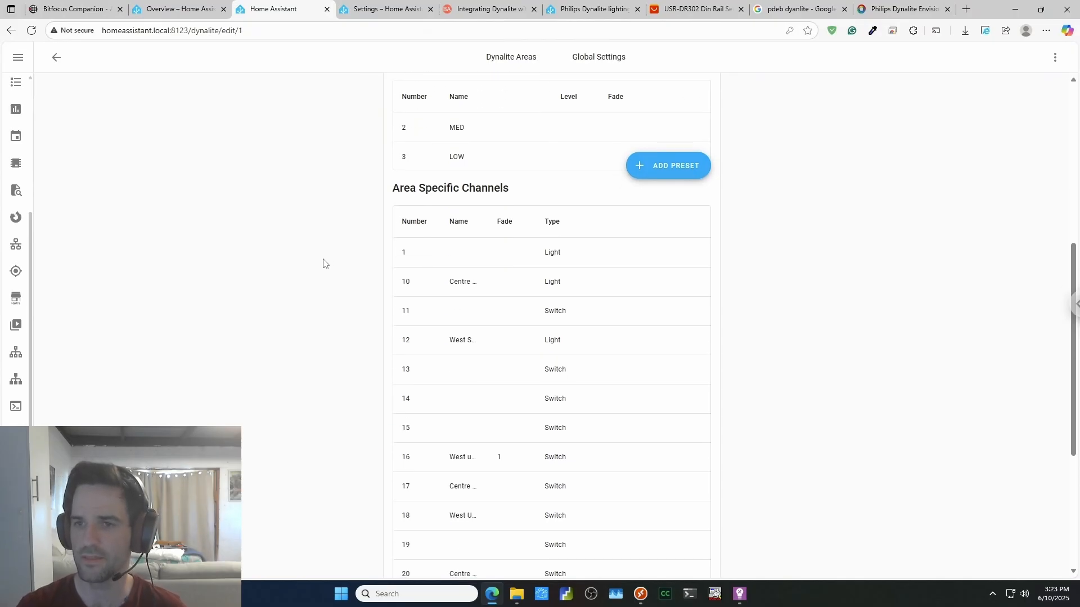
scroll(350, 241, down, 2)
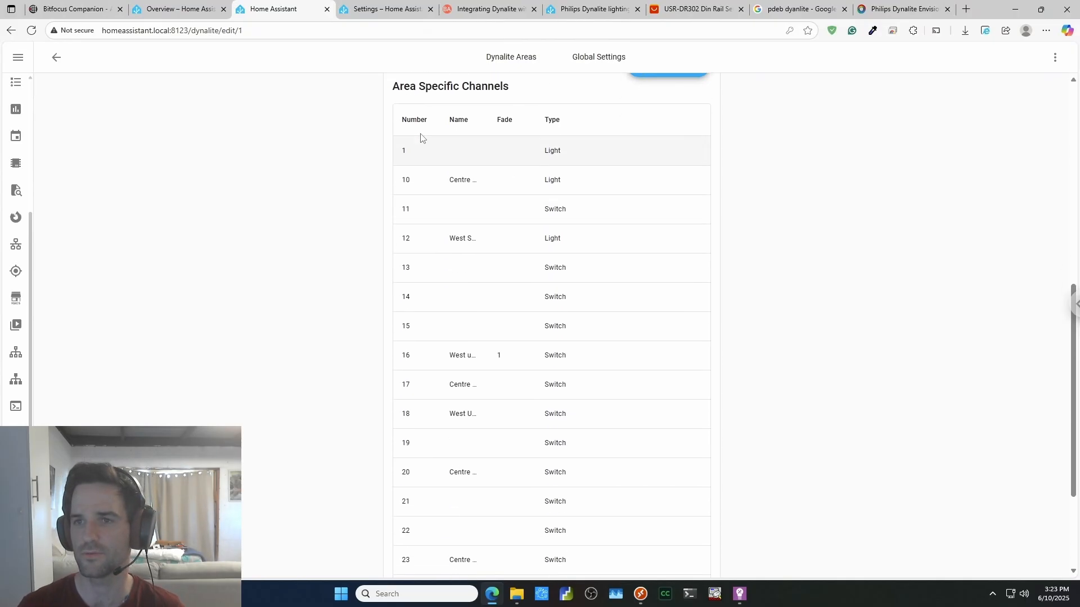
- View channel 10's delete option, name, fade and entity type, and close its editor without changes
click(453, 187)
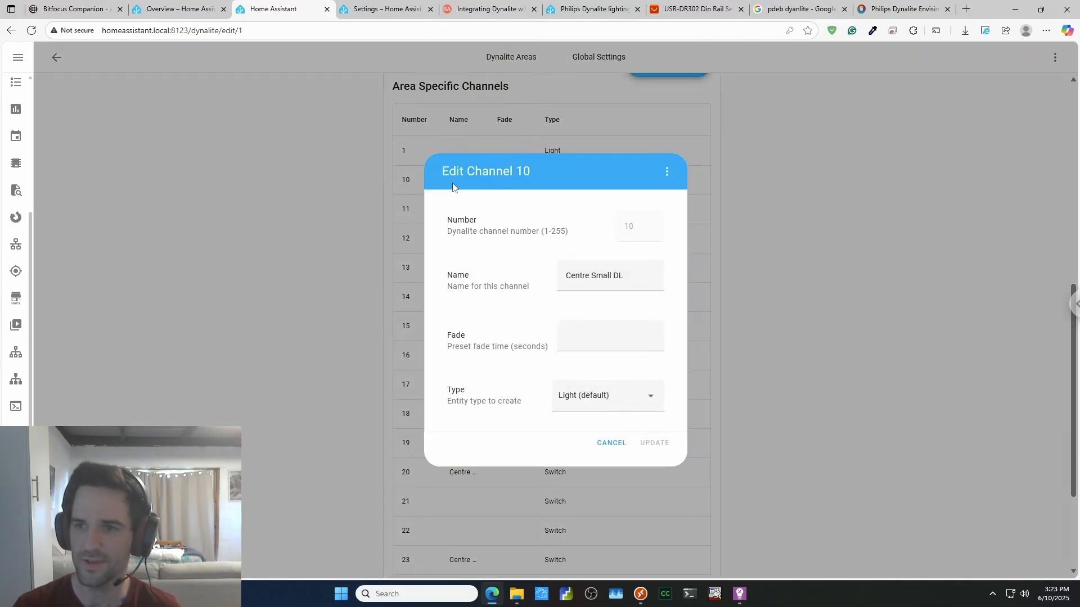
click(667, 171)
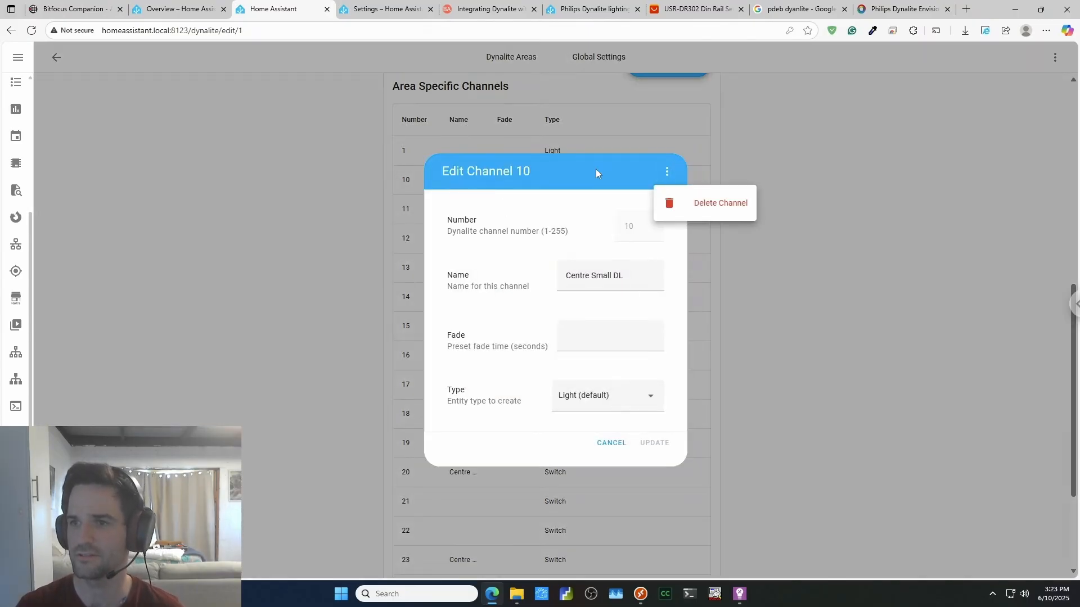
click(587, 260)
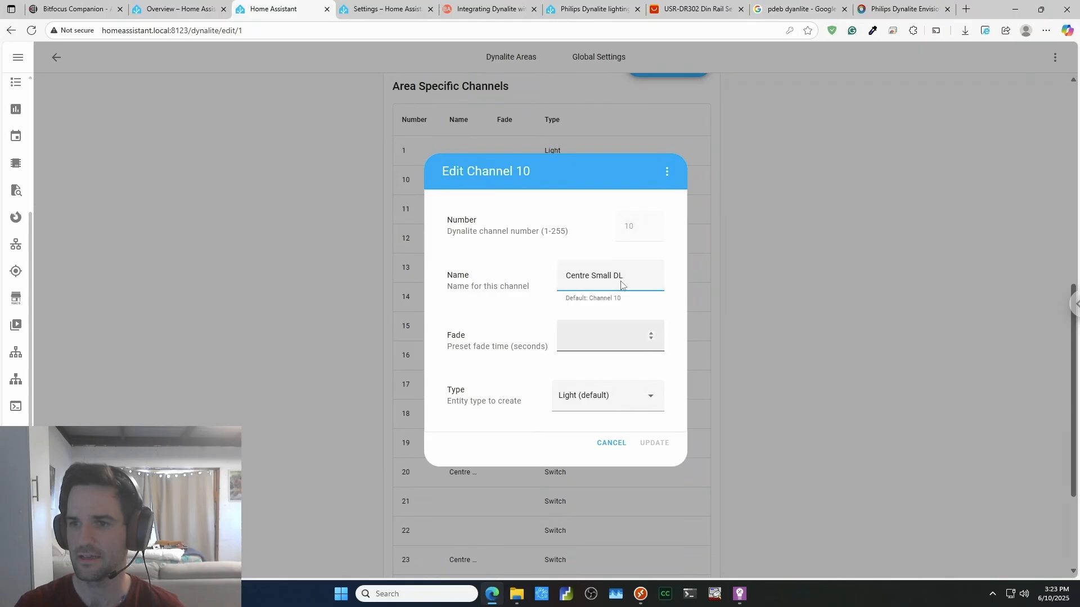
click(517, 338)
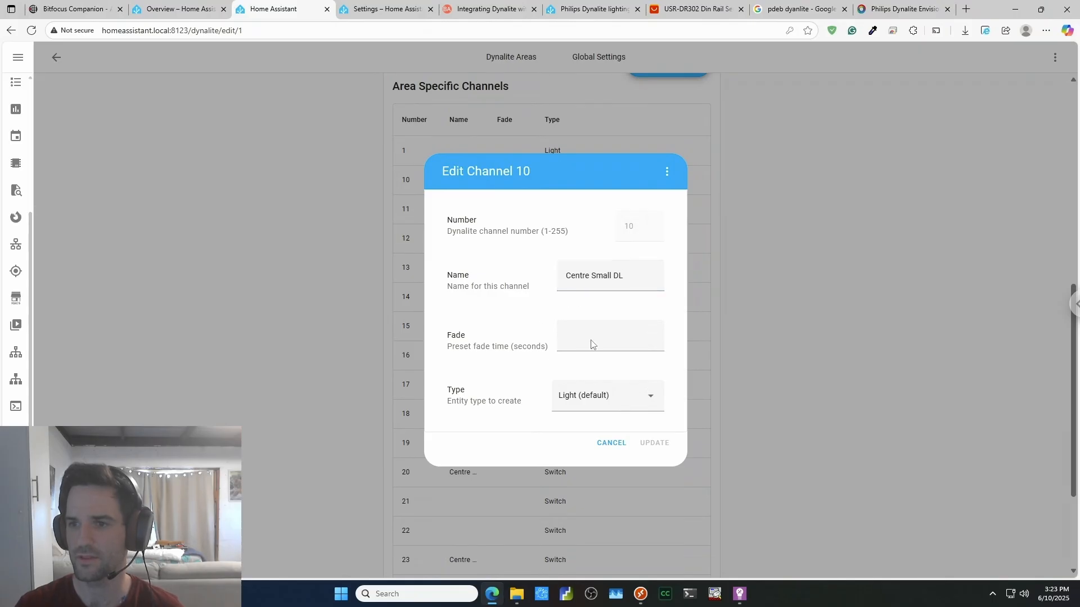
click(604, 395)
click(521, 389)
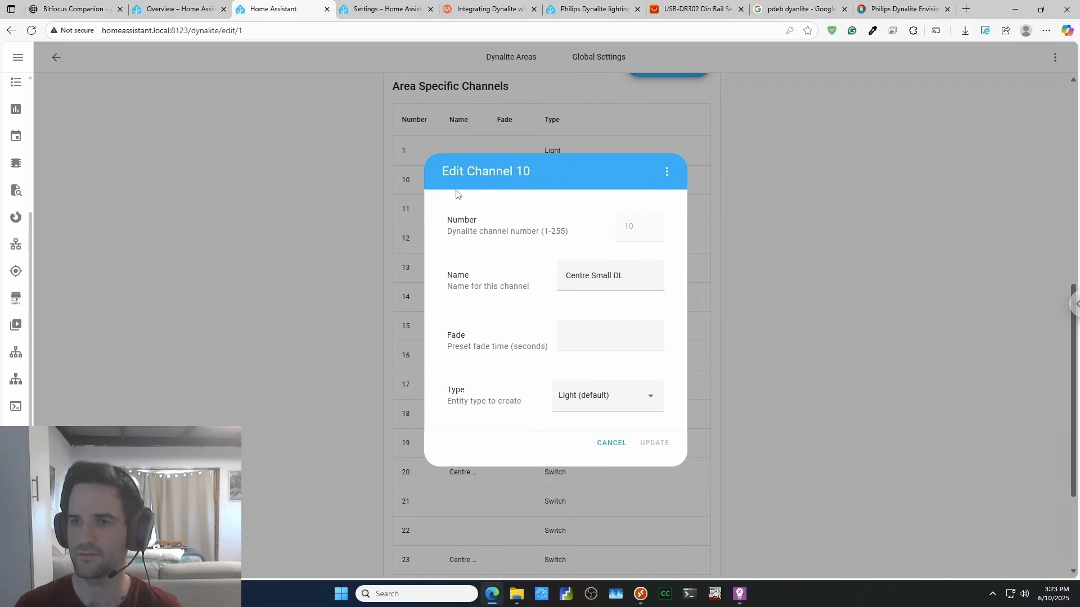
click(322, 193)
scroll(361, 289, down, 3)
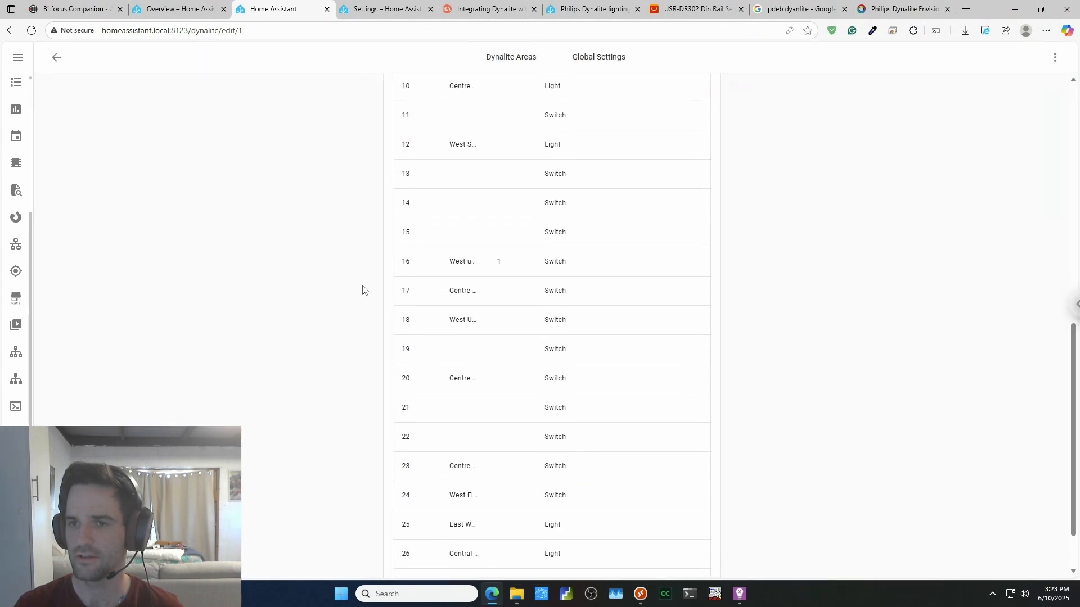
- Switch to System Builder to check the DLE220-S output channels, and return to Edge to review the Auditorium channel list
click(740, 594)
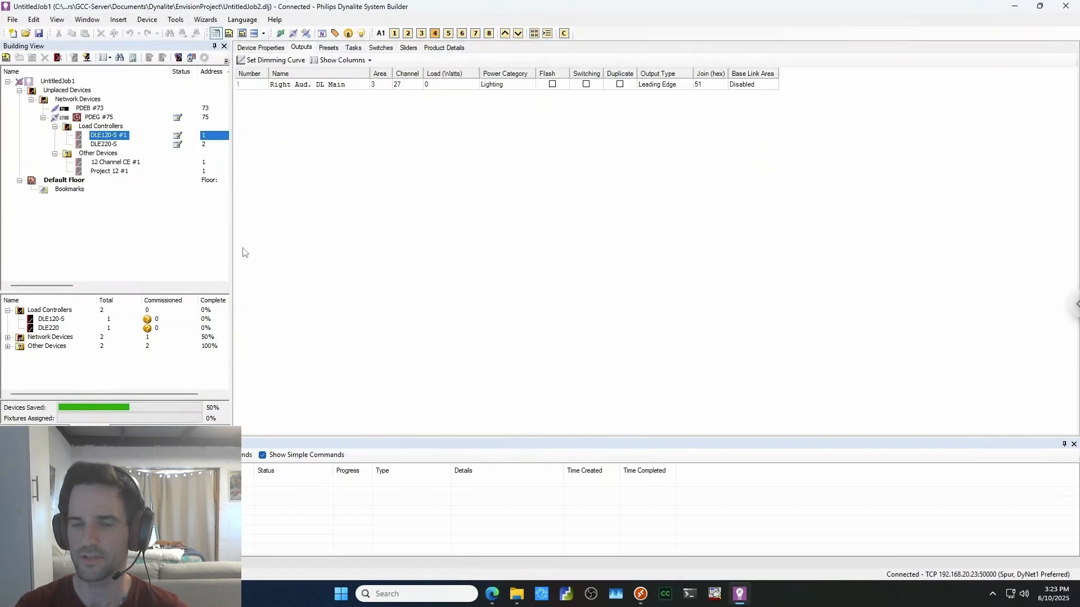
click(97, 146)
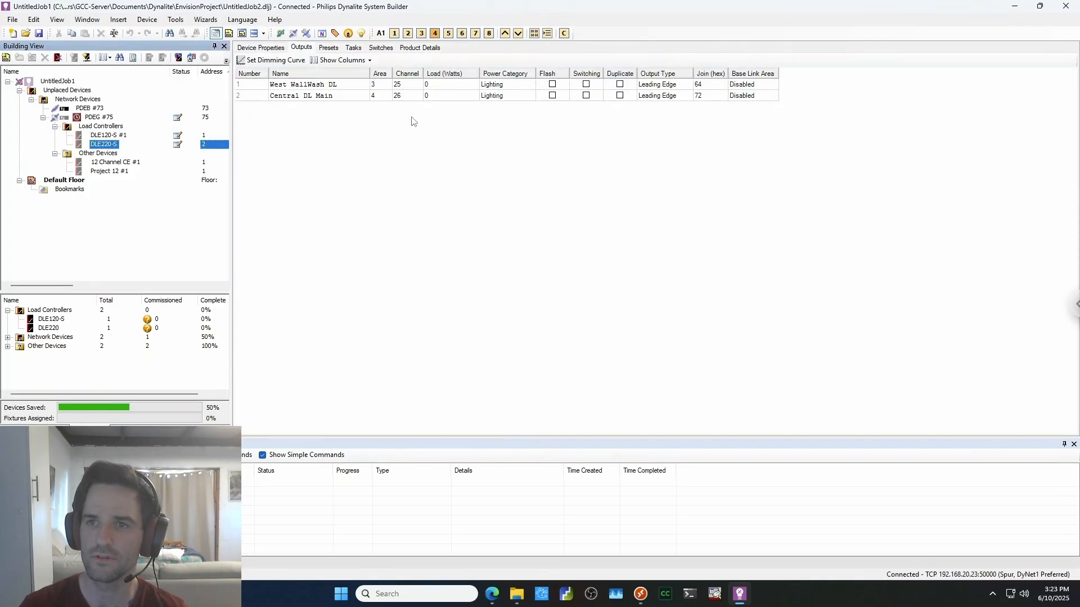
click(392, 88)
click(415, 85)
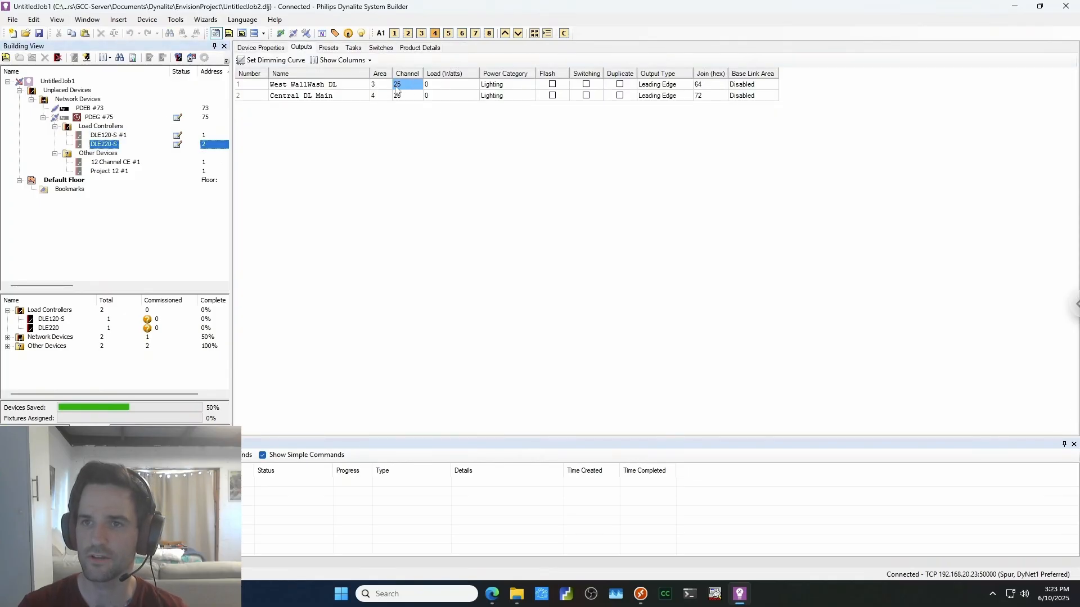
click(1016, 8)
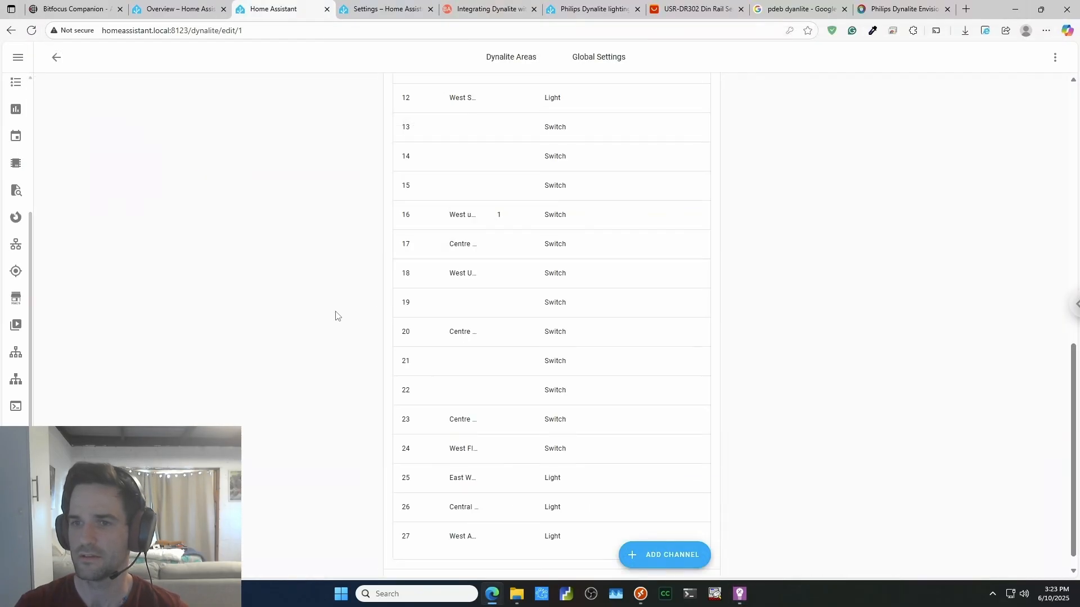
scroll(339, 301, up, 5)
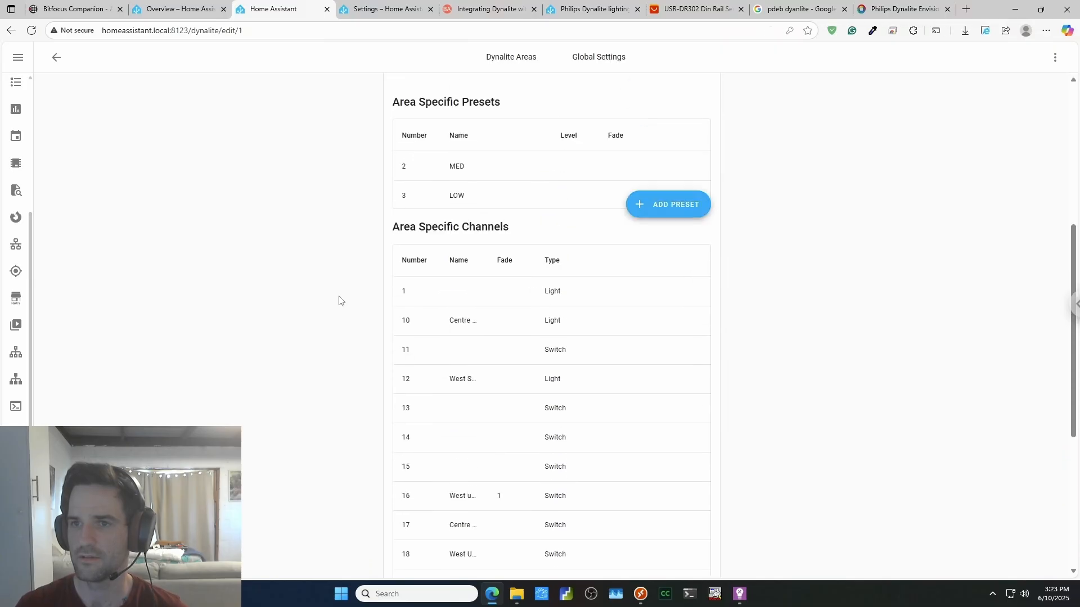
scroll(339, 301, down, 5)
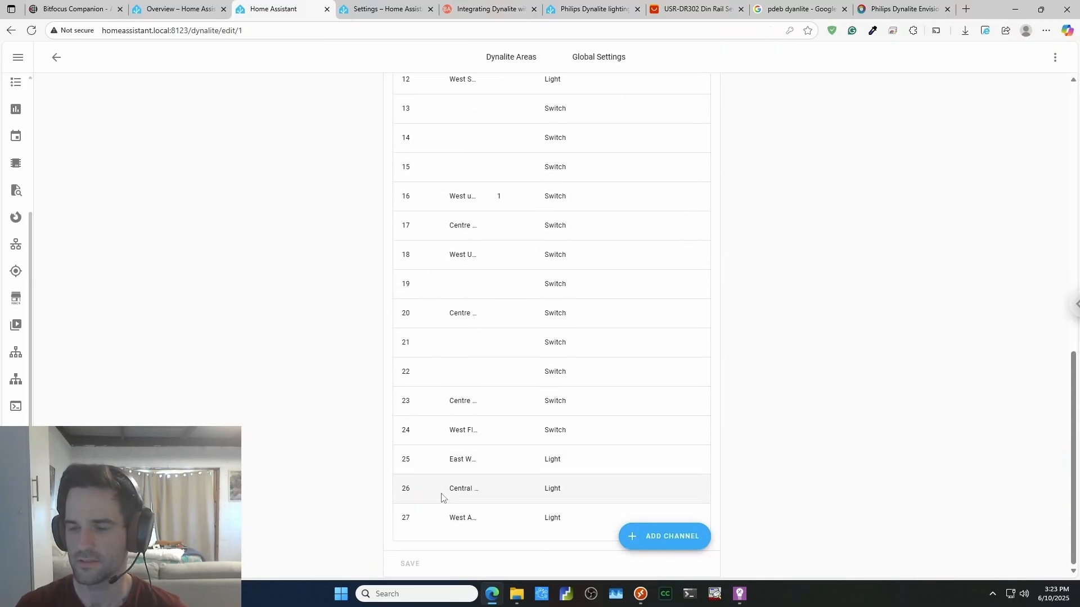
- View channel 26's name, fade and entity type, close its editor without changes, and return to the Dynalite areas list
click(442, 497)
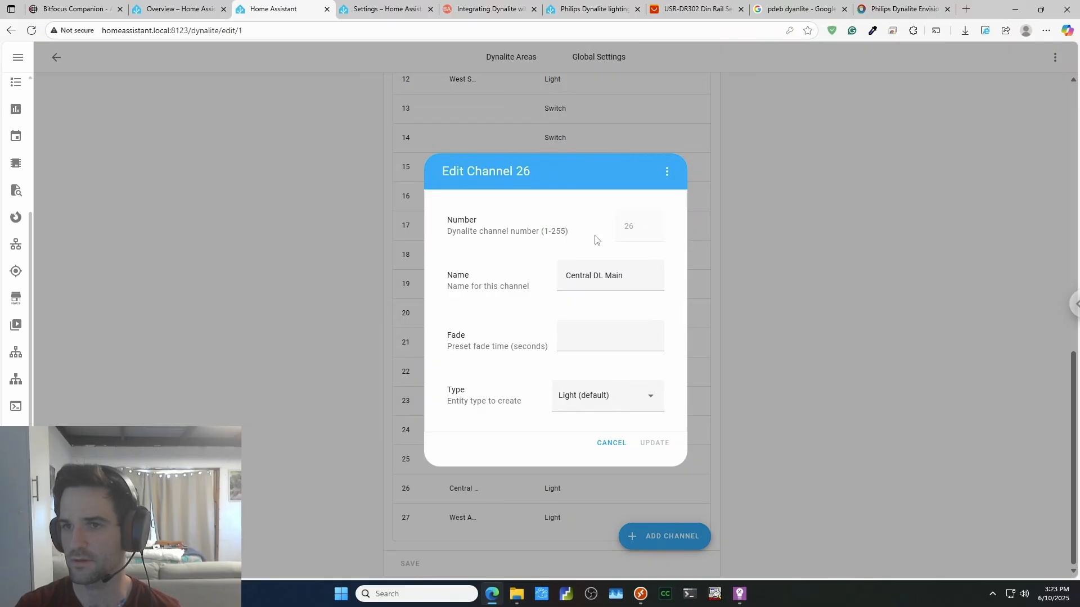
click(319, 340)
scroll(366, 276, up, 15)
click(539, 64)
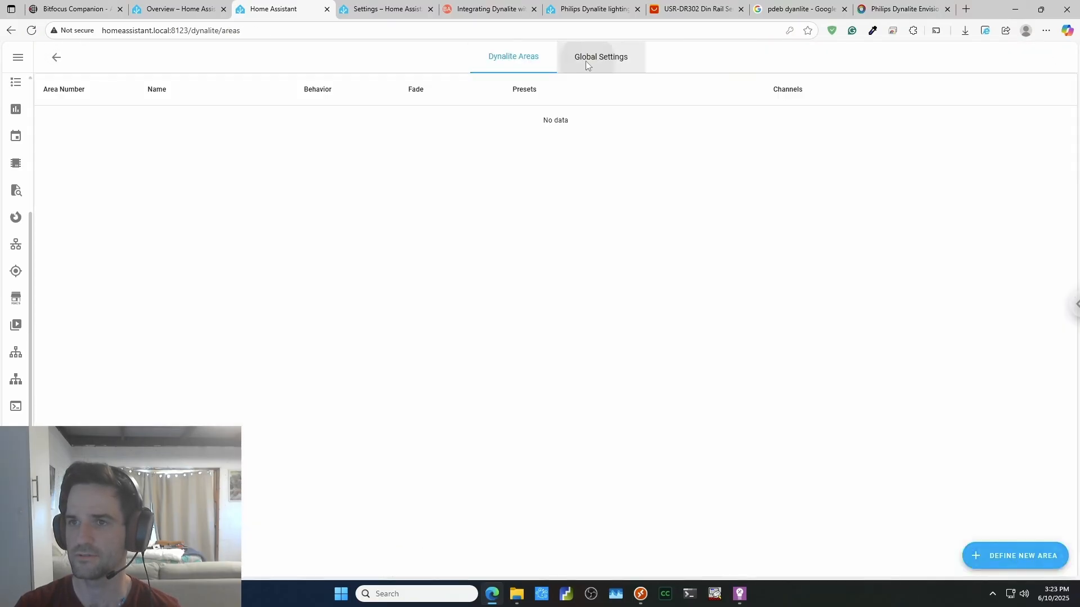
- View the Dynalite global settings and areas list, and go back to the Philips Dynalite integration page
click(587, 59)
click(66, 56)
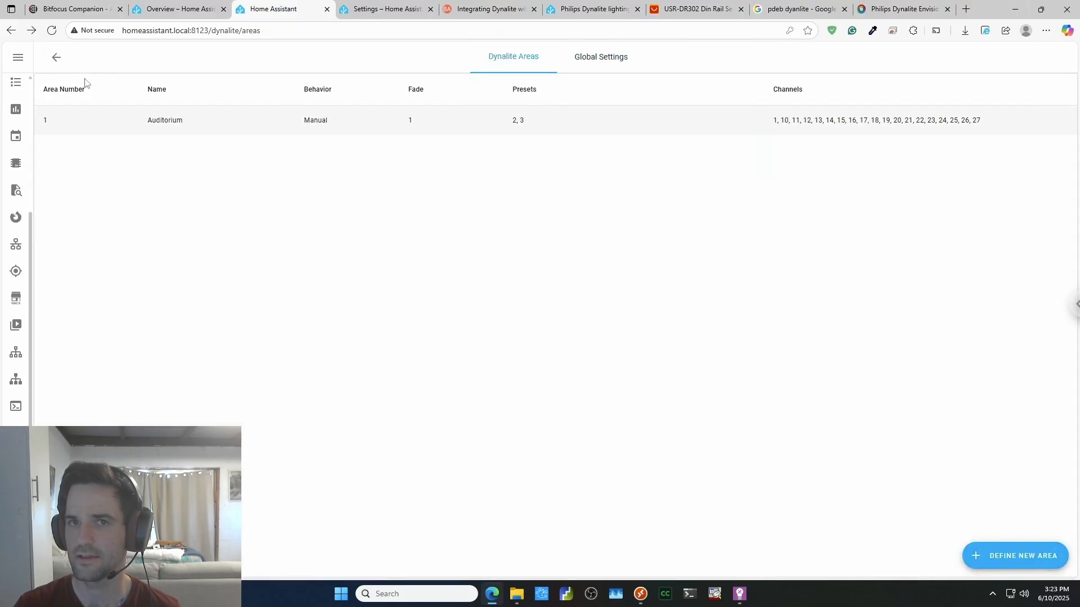
click(57, 60)
click(58, 61)
click(58, 61)
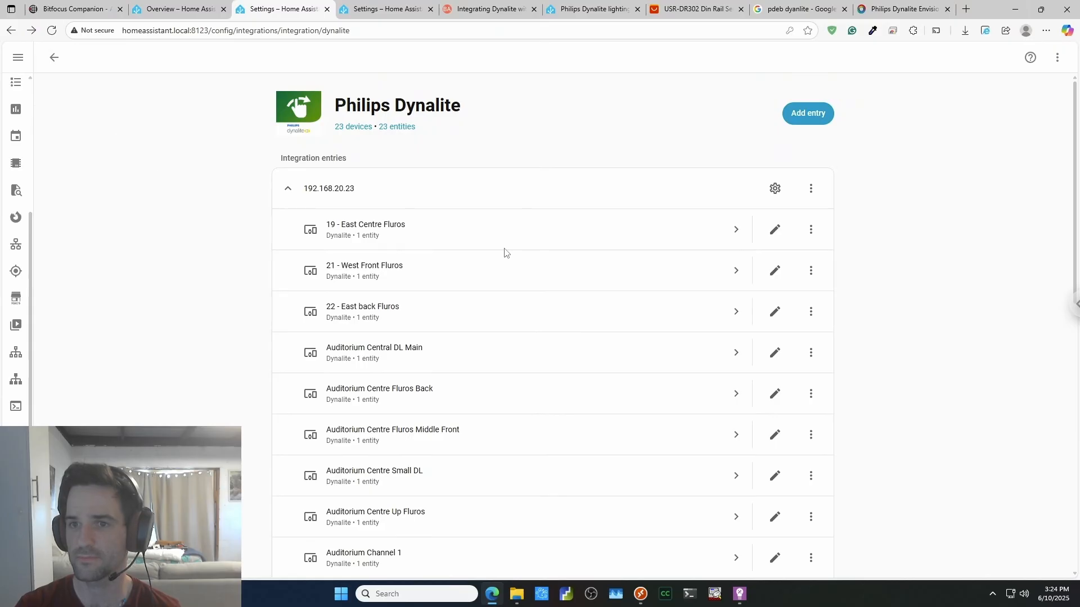
- Open the 19 - East Centre Fluros device, view its switch control, and close the control without changes
click(394, 238)
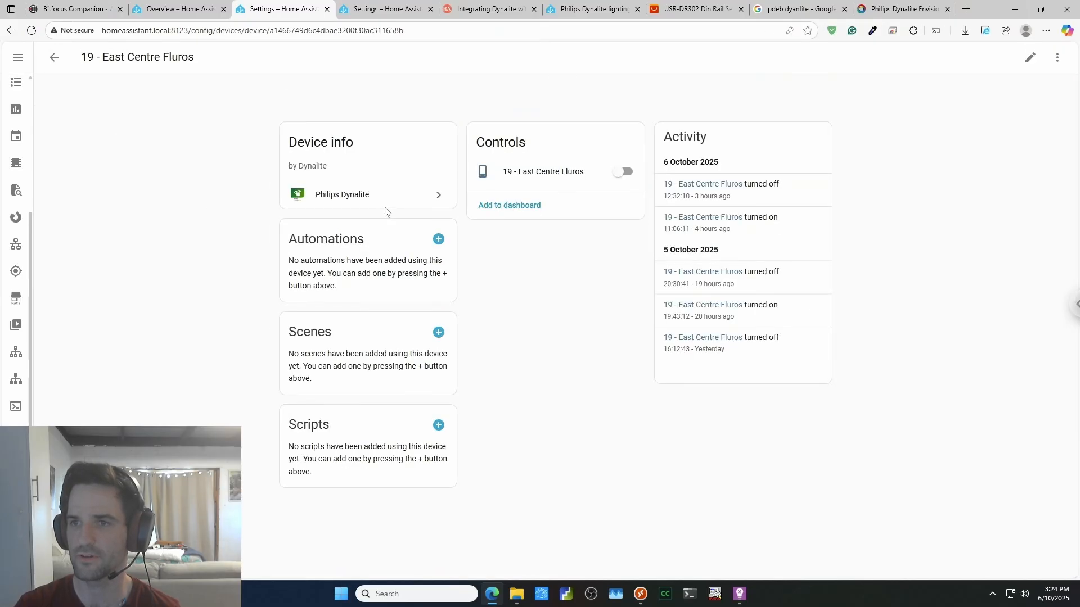
click(523, 174)
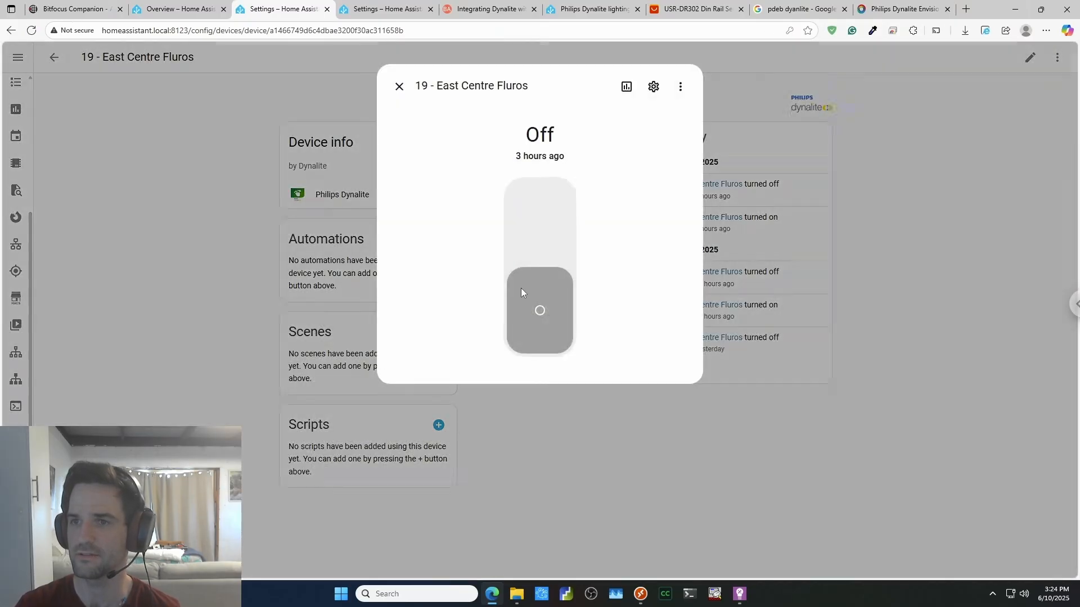
click(229, 217)
- Open the Overview dashboard's Lights view and review the downlight and fluro controls
scroll(16, 96, up, 4)
click(16, 90)
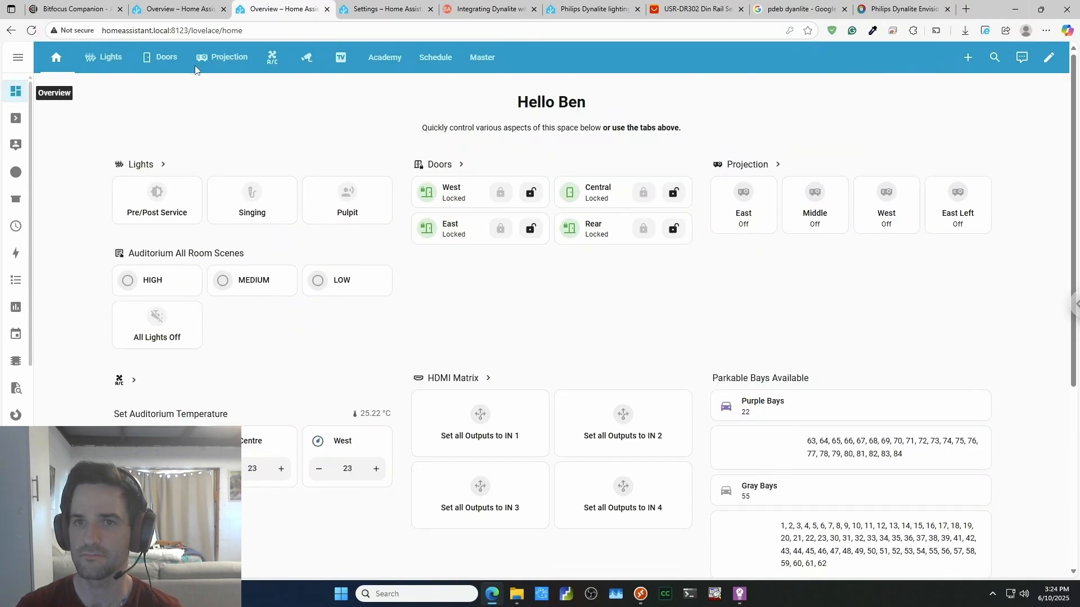
click(105, 59)
scroll(529, 303, down, 5)
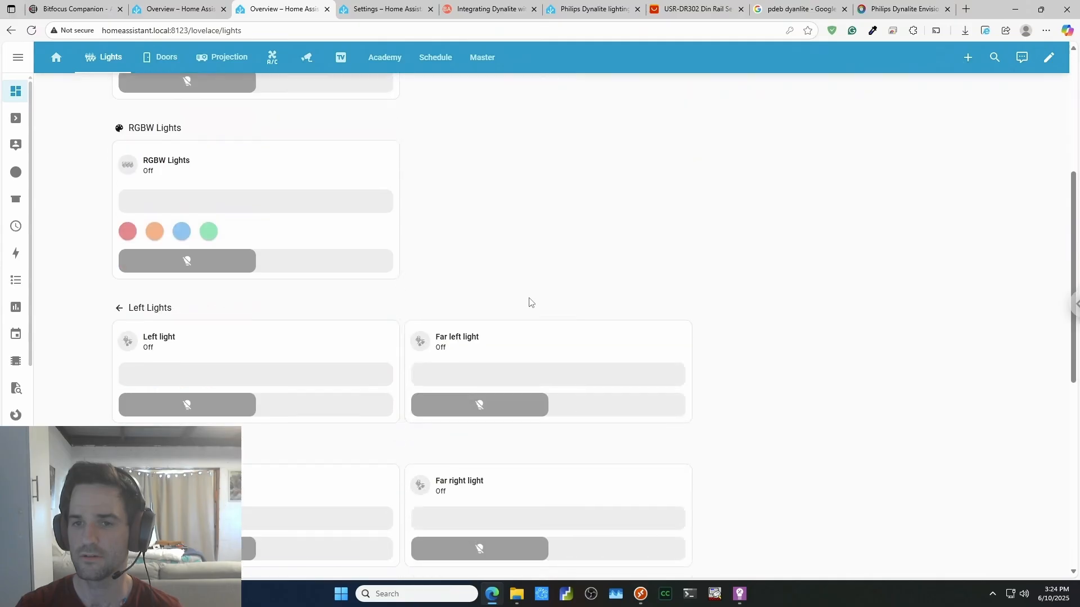
scroll(529, 302, down, 8)
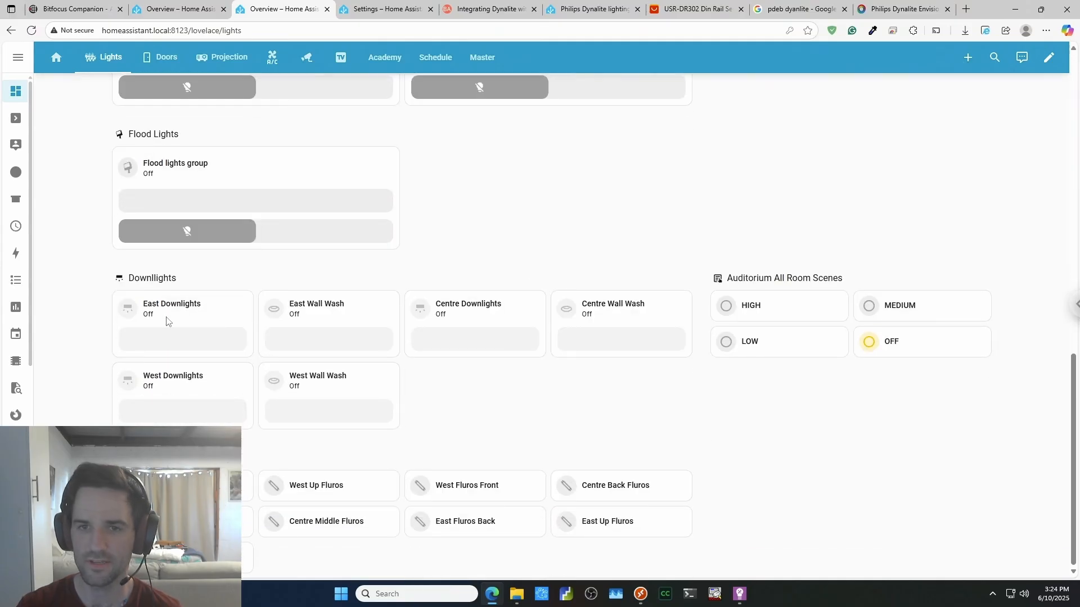
- Test the East Downlights by setting a low brightness and switching them off, and close their control
click(190, 316)
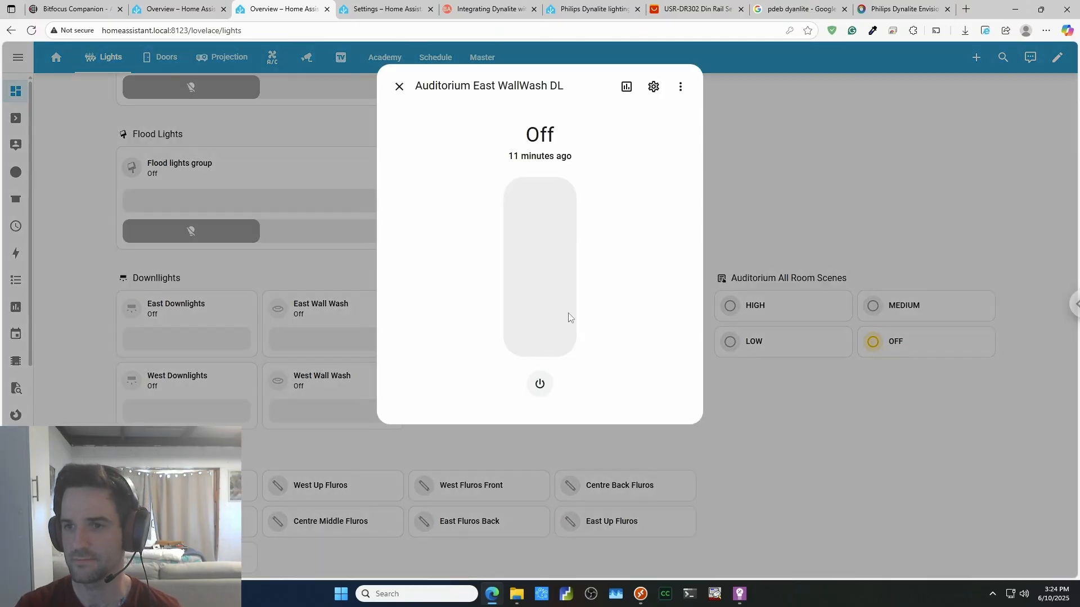
drag(548, 320, 549, 362)
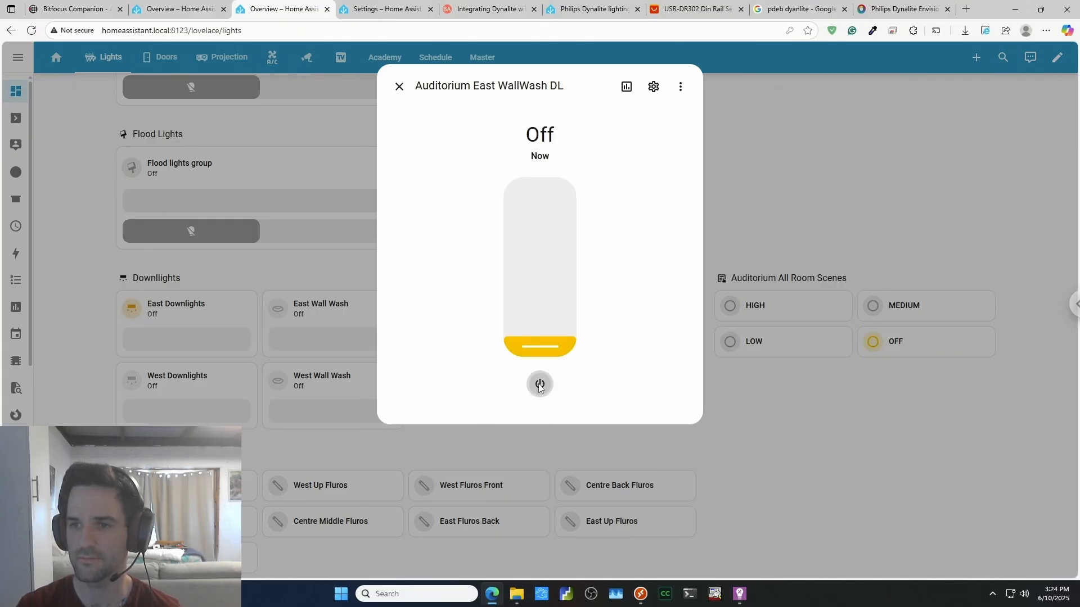
click(815, 456)
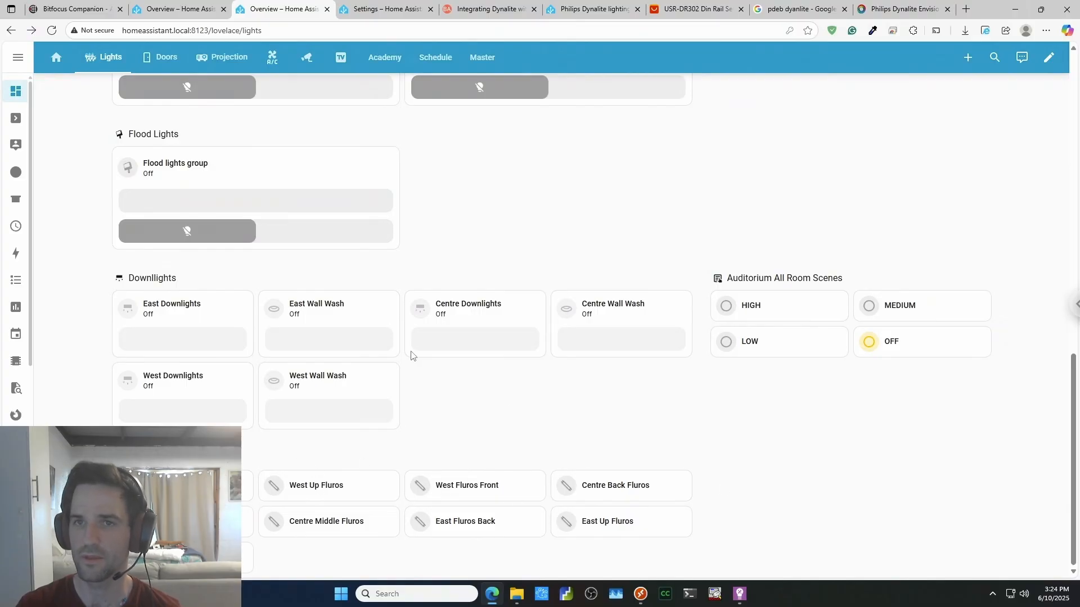
- Switch to System Builder to view the DLE220-S outputs, and return to the Lights dashboard in Edge
click(740, 594)
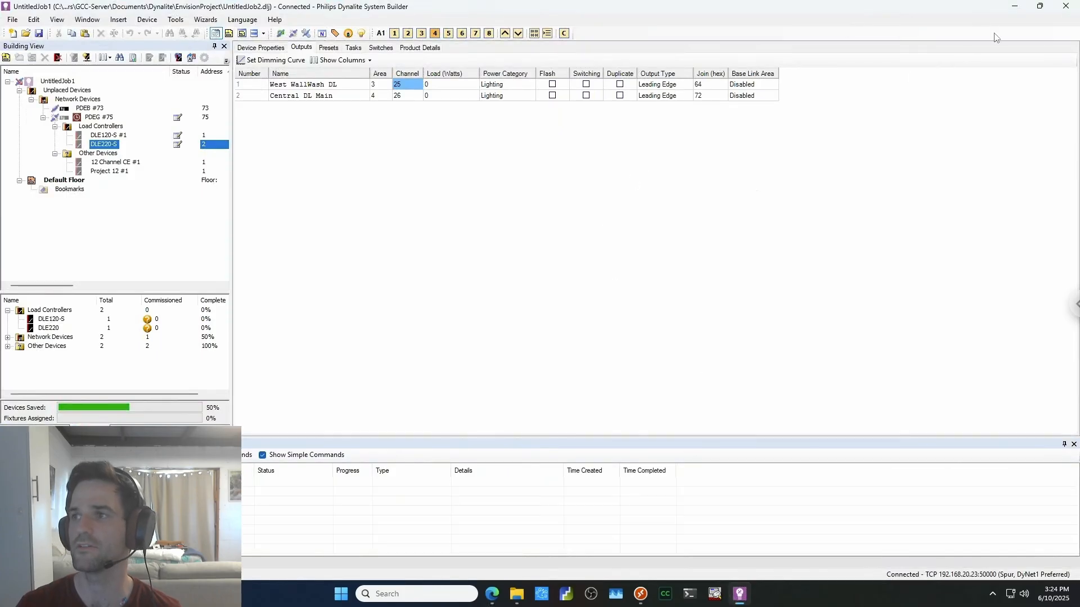
key(alt+Tab)
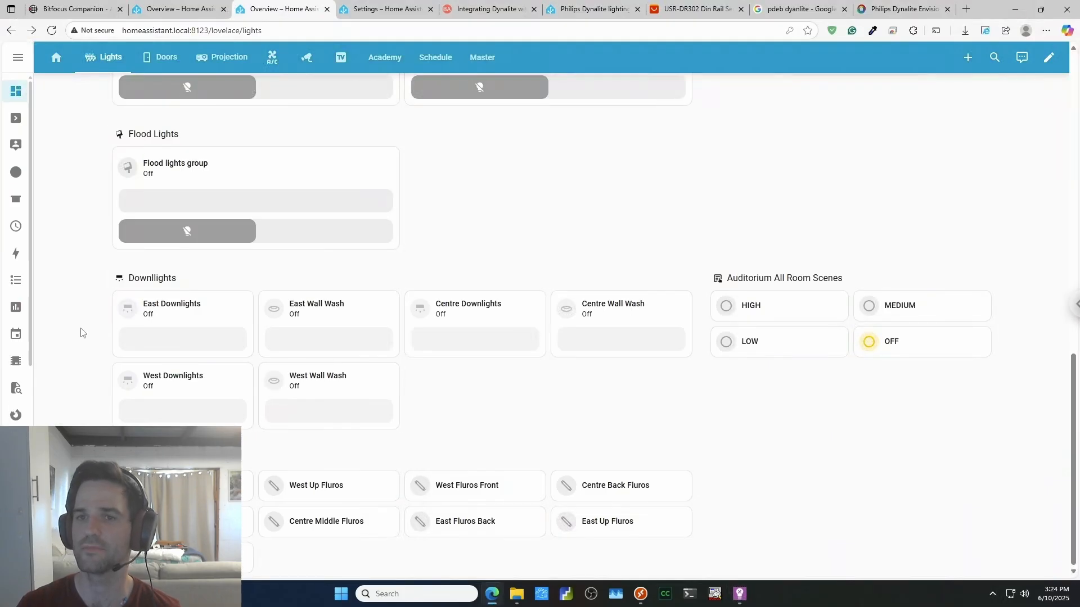